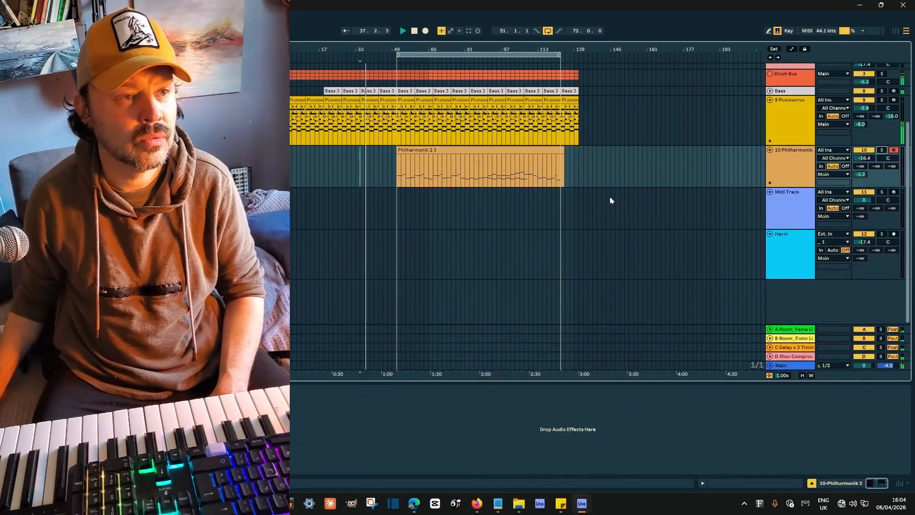
Step: Colour the Vocals track pink and place the duchess vocal sample on it near the start of the Philharmonik clip
left_click_drag(511, 50, 360, 66)
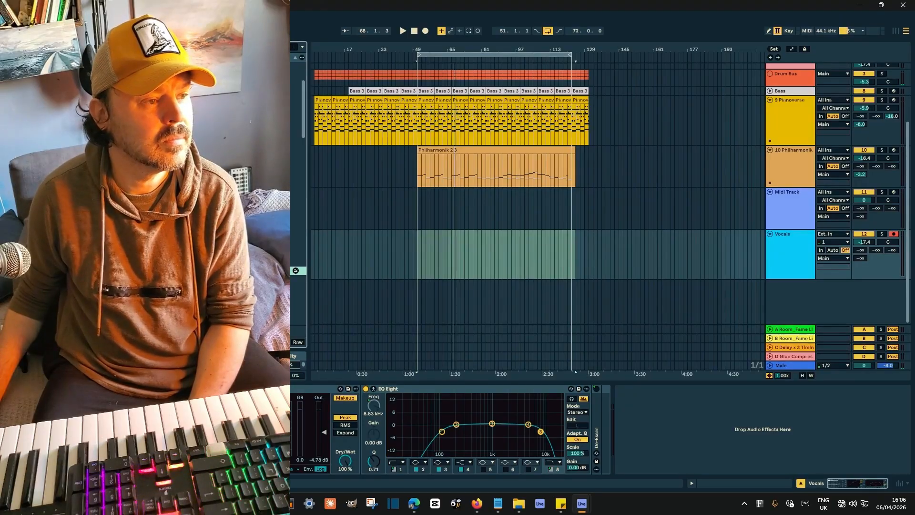
right_click(797, 252)
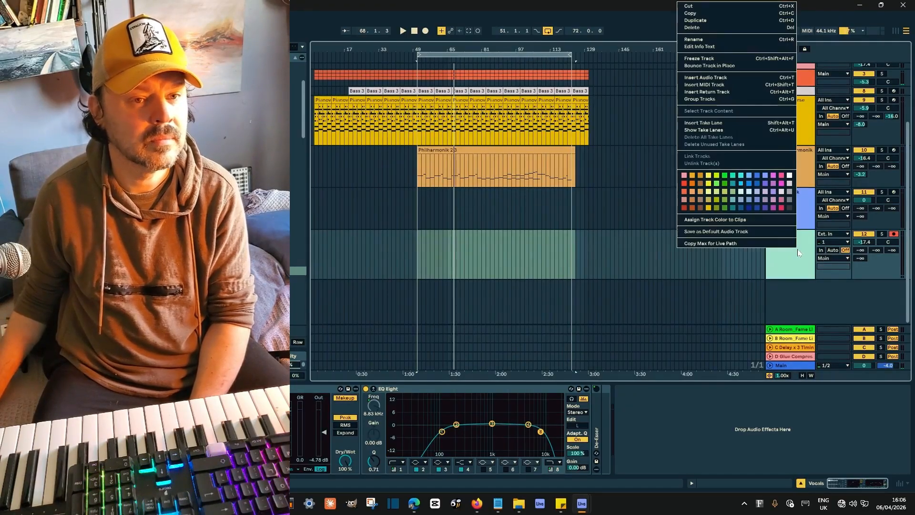
left_click(684, 176)
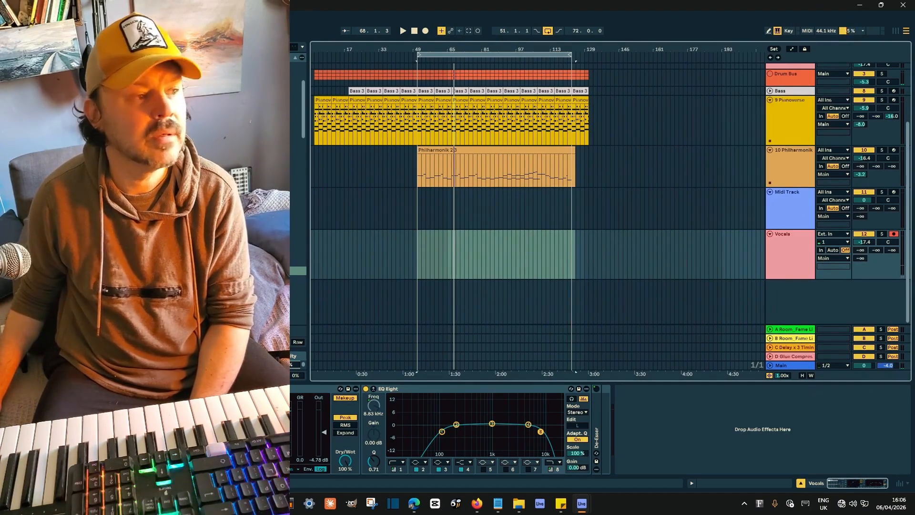
left_click_drag(267, 270, 417, 265)
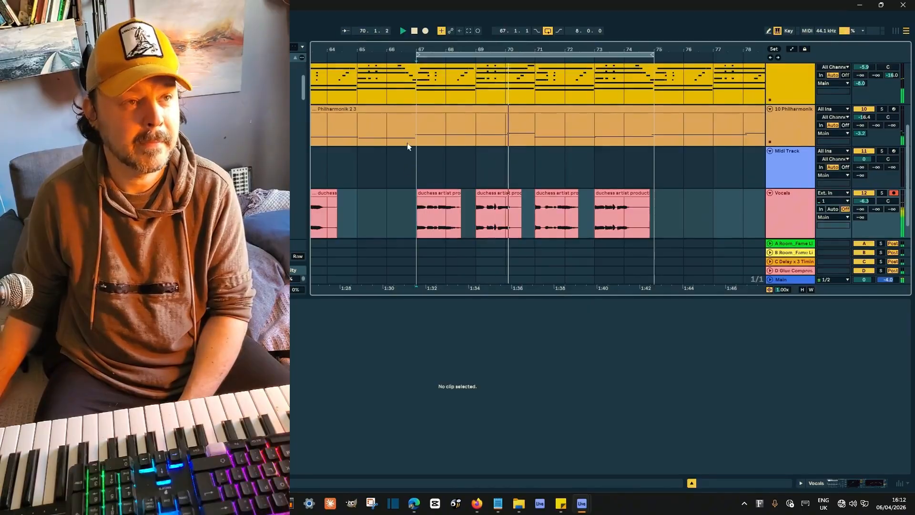
Step: Loop the arrangement from bar 51 for 13 bars, covering the first four vocal clips
mouse_move(395, 49)
left_mouse_down()
mouse_move(555, 46)
mouse_move(391, 55)
left_mouse_up()
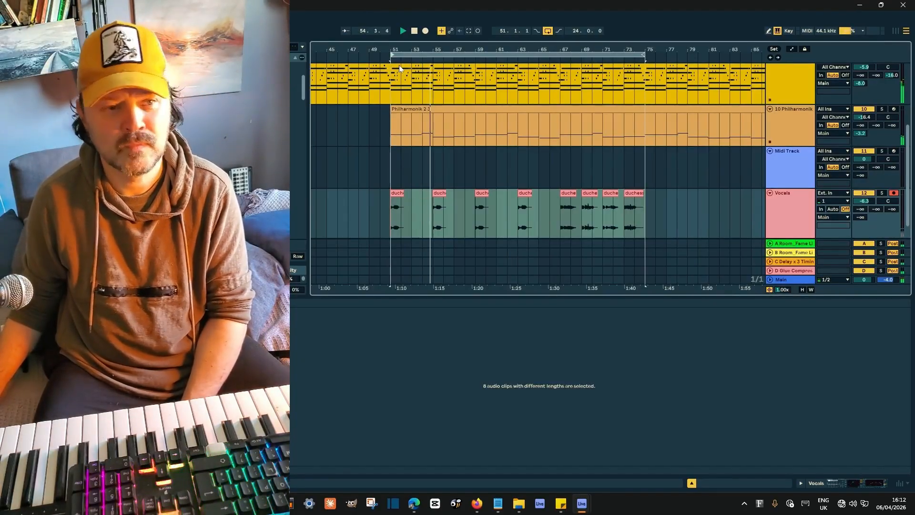
key("Tab")
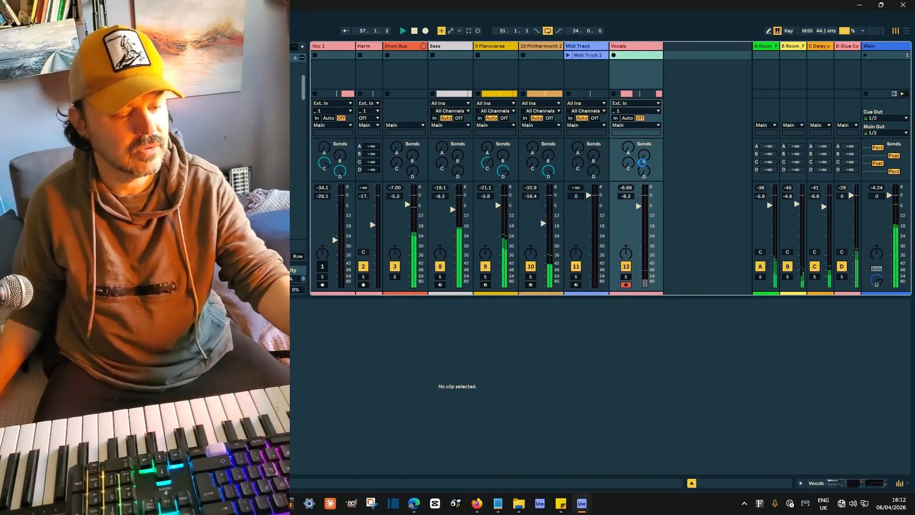
key("Tab")
left_click_drag(644, 55, 534, 55)
Step: Raise the Vocals track's send D to the Glue Compressor return and extend the loop to 14 bars
key("Tab")
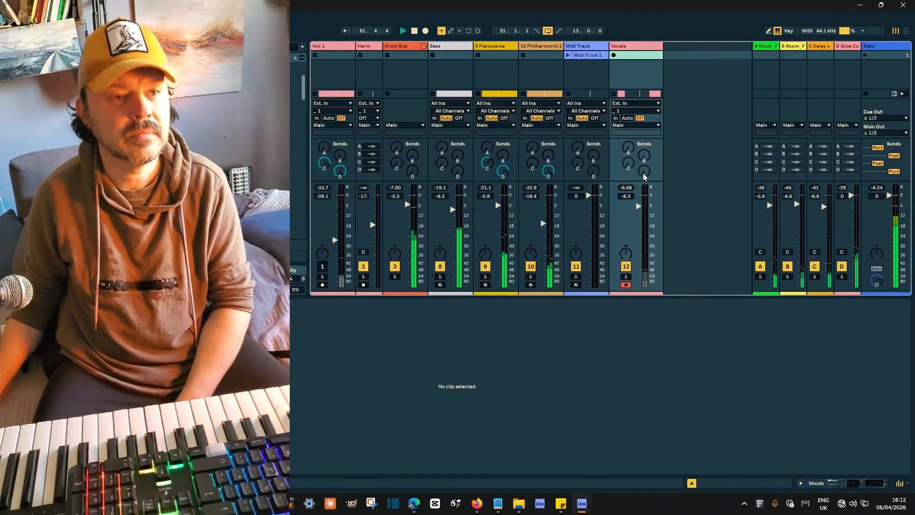
left_click(644, 172)
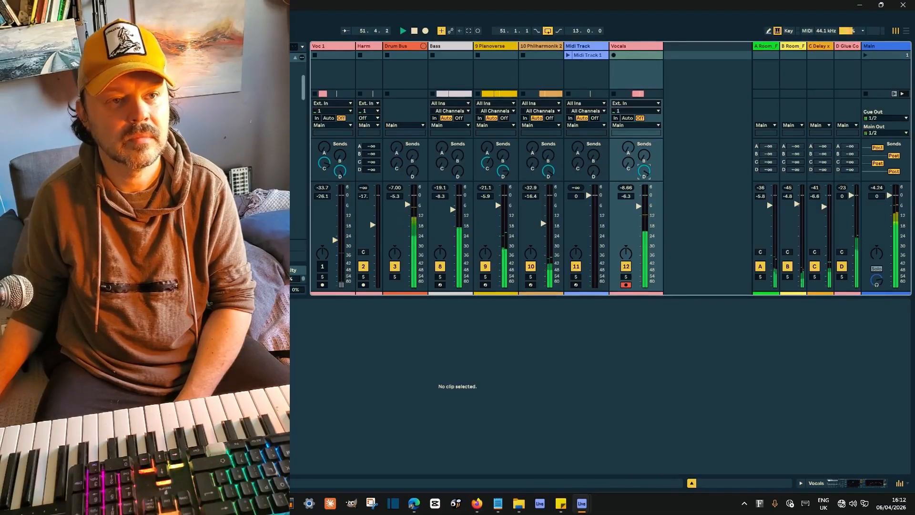
key("Tab")
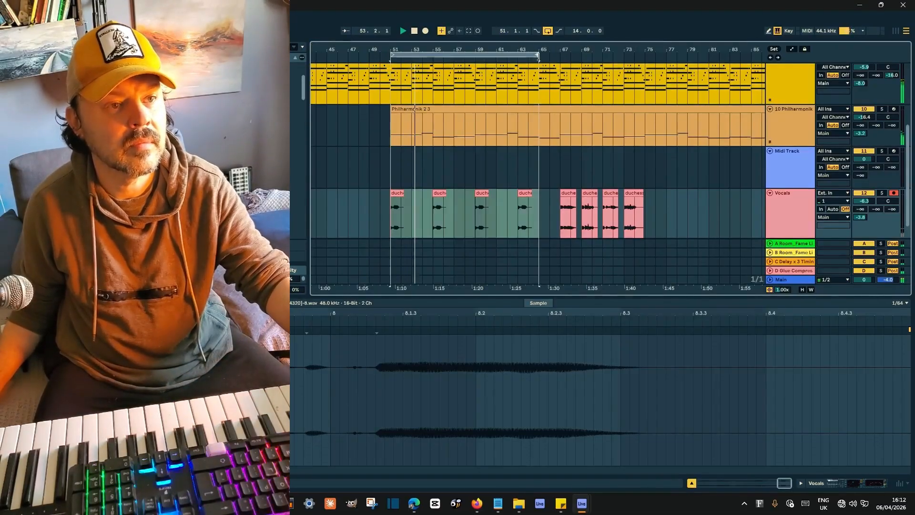
Step: Inspect the devices on the D return (Glue Compressor | Raum) and close the Raum plugin window
key("Tab")
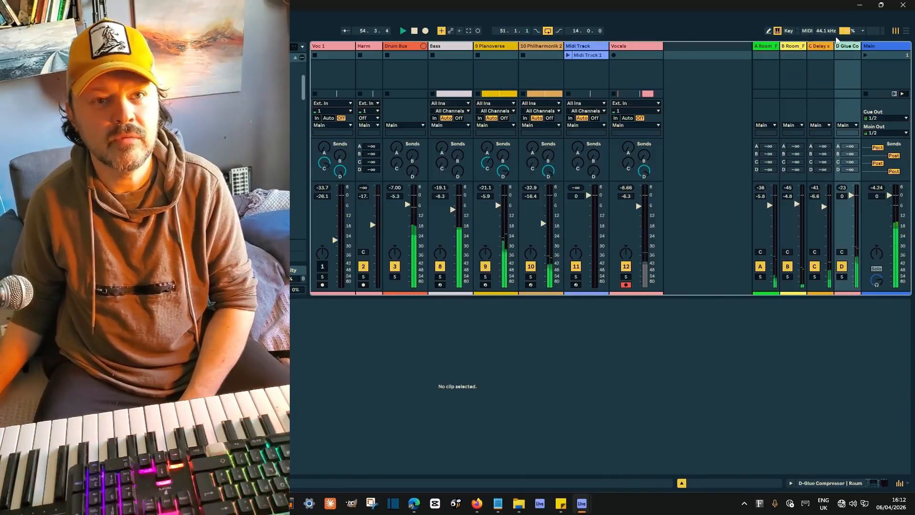
key("shift+Tab")
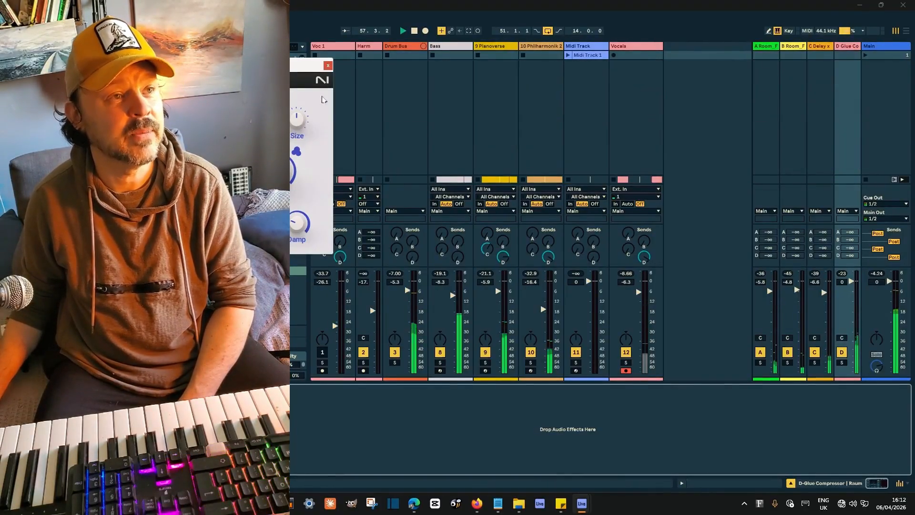
left_click(328, 65)
key("Tab")
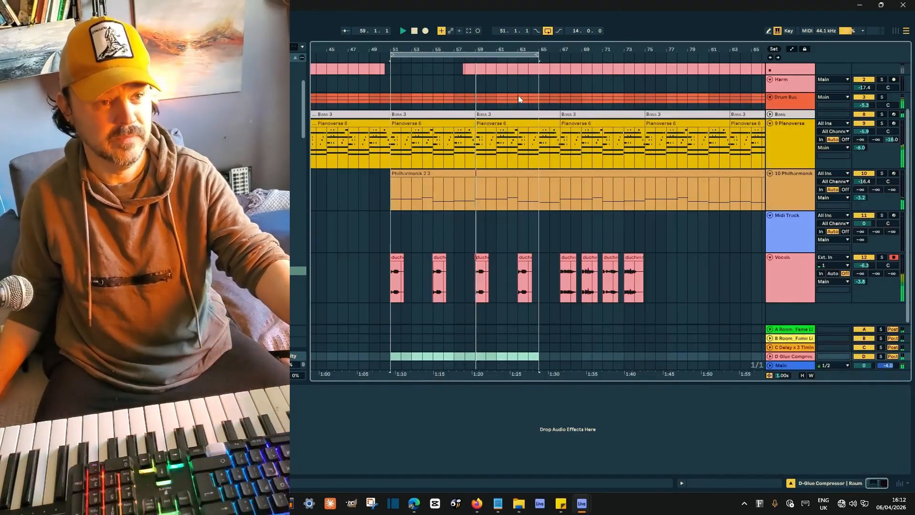
Step: Raise the Vocals track's send C to the delay return and extend the loop to 15 bars
key("Tab")
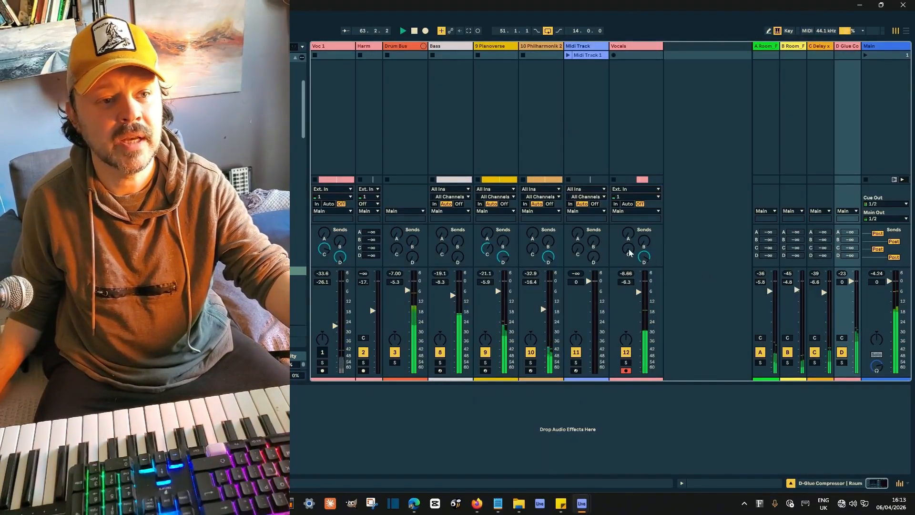
left_click_drag(629, 253, 630, 245)
key("Tab")
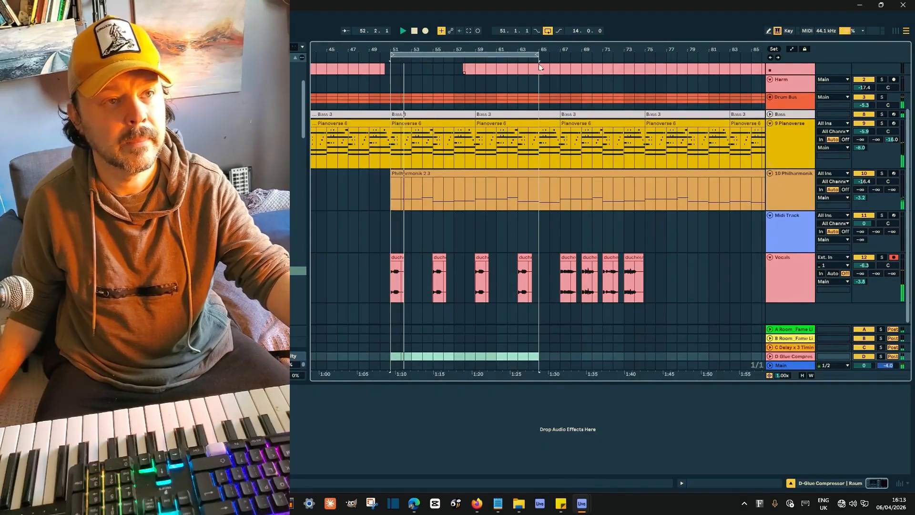
left_click_drag(538, 56, 547, 55)
Step: Lower the Vocals track's volume to -11.7 dB and fine-tune its send C to the delay return
key("Tab")
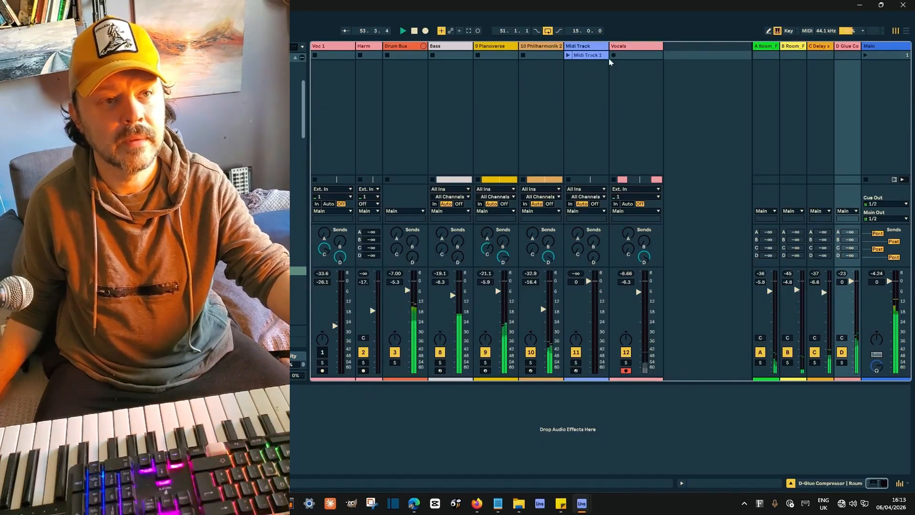
left_click_drag(628, 283, 628, 292)
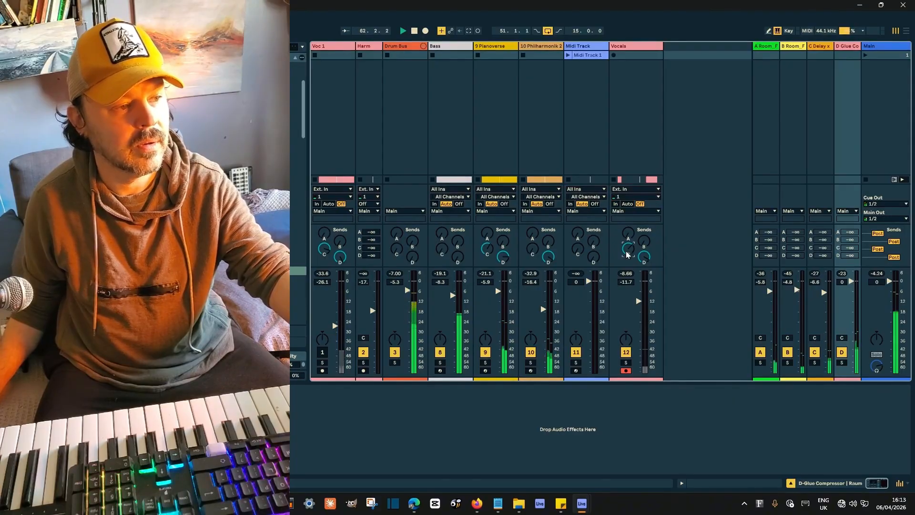
left_click(630, 51)
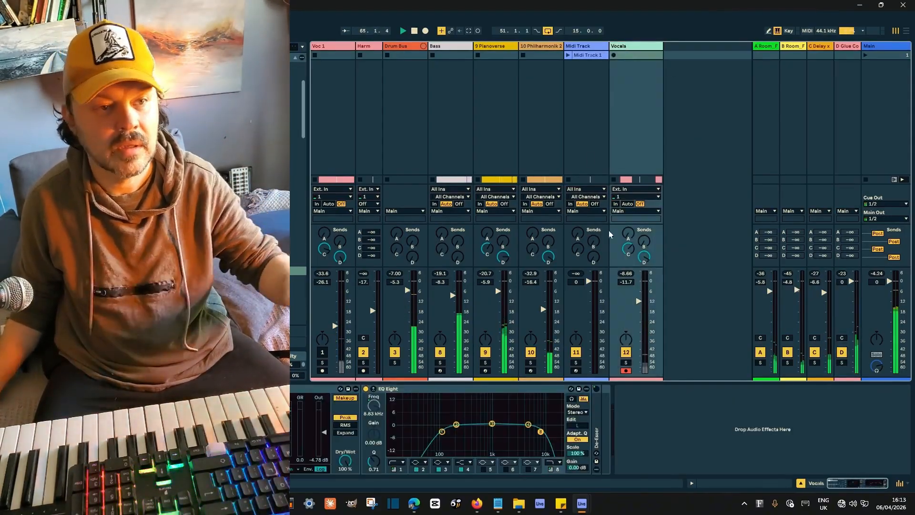
left_click(626, 251)
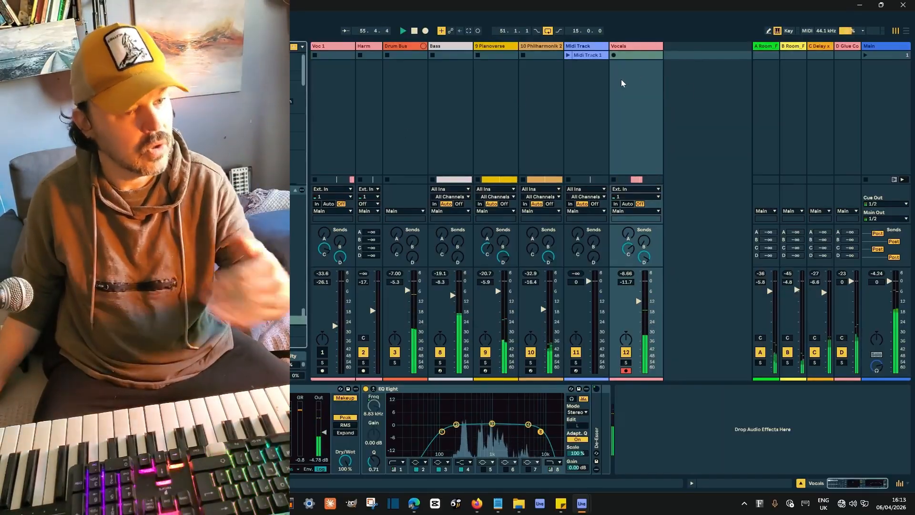
Step: Stop playback, load Tape Echo at the end of the Vocals track's effect chain, and close its plugin window
key("space")
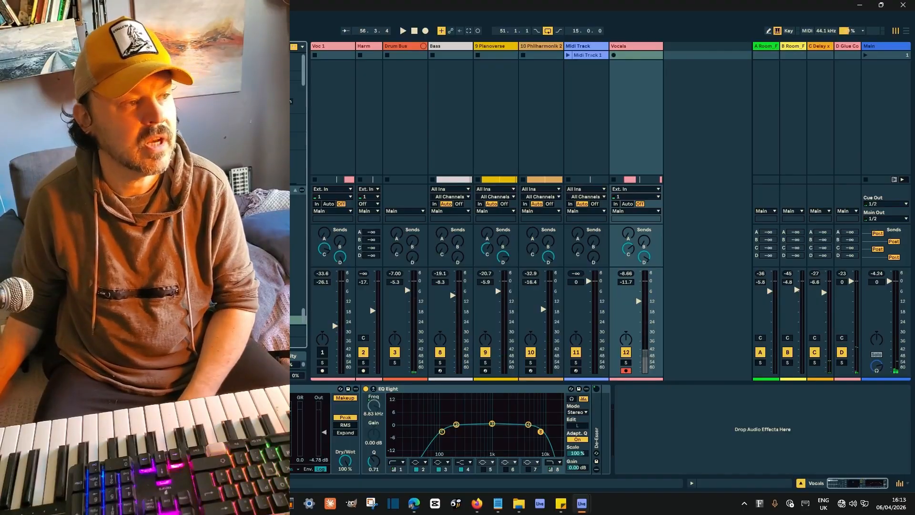
key("Tab")
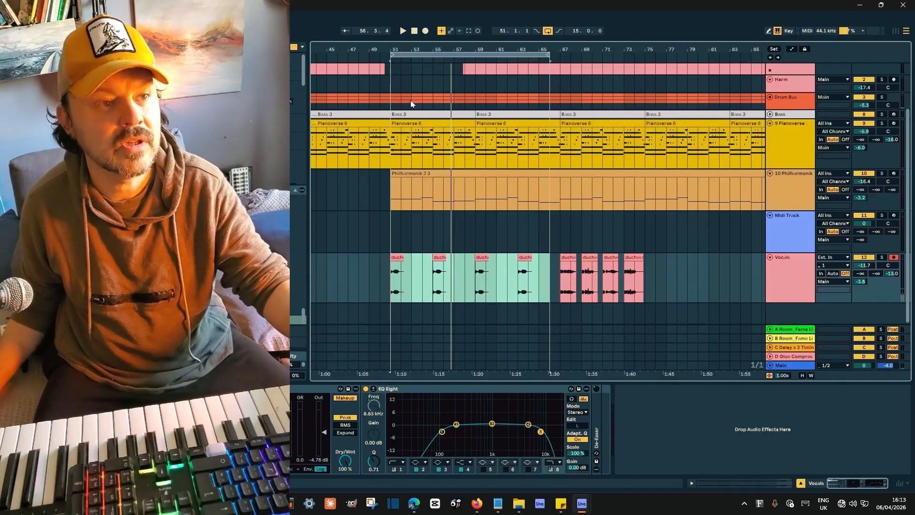
left_click(782, 264)
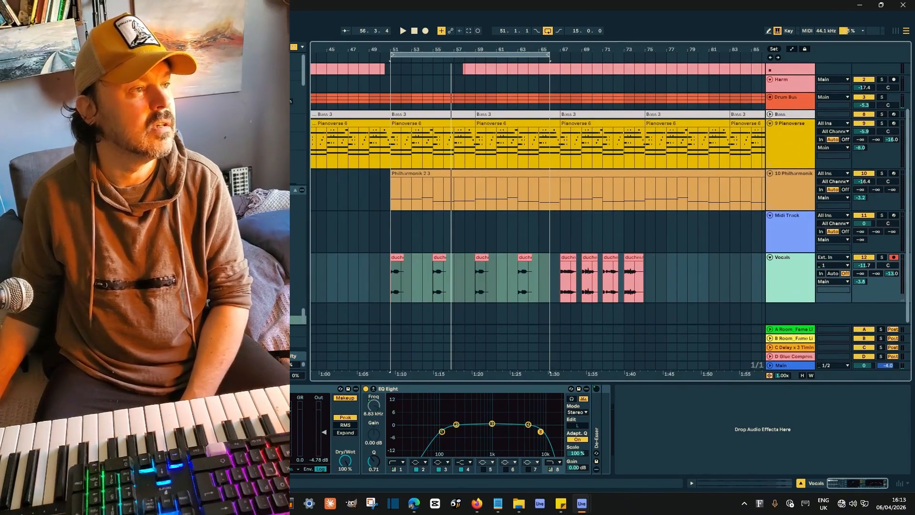
left_click(29, 93)
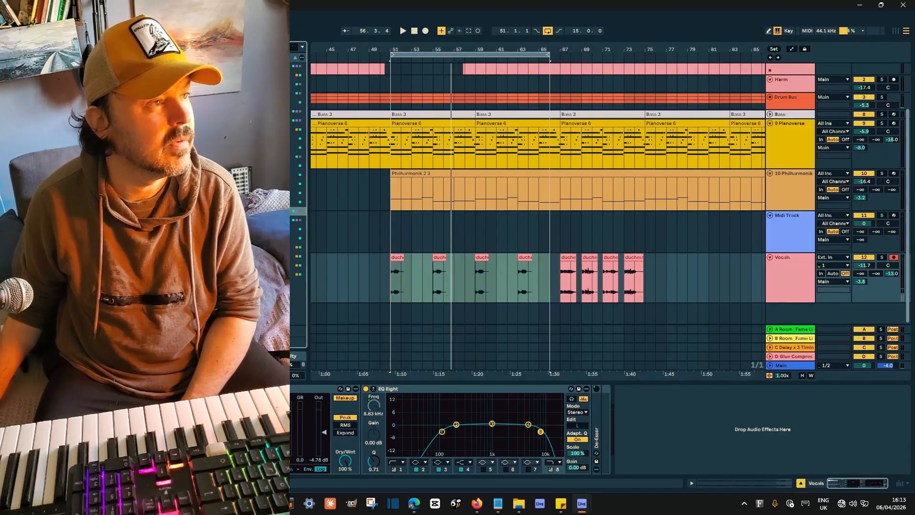
left_click(28, 120)
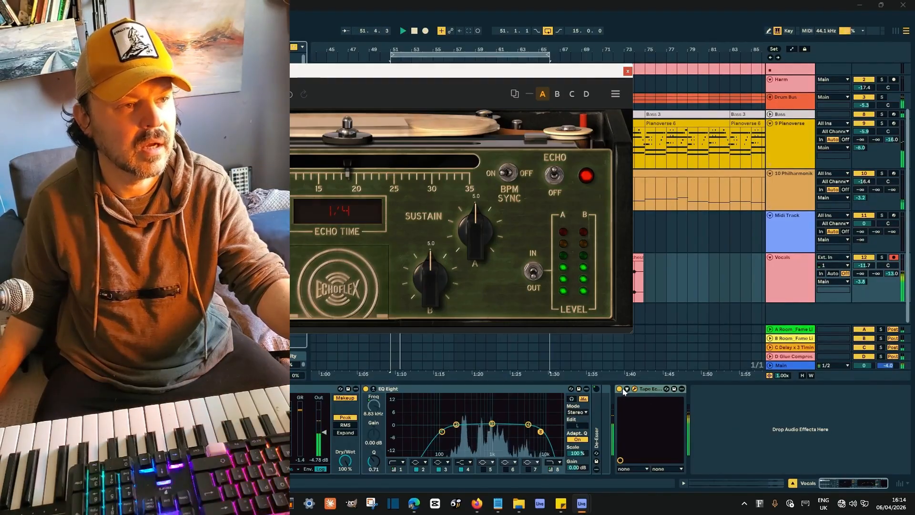
left_click(628, 72)
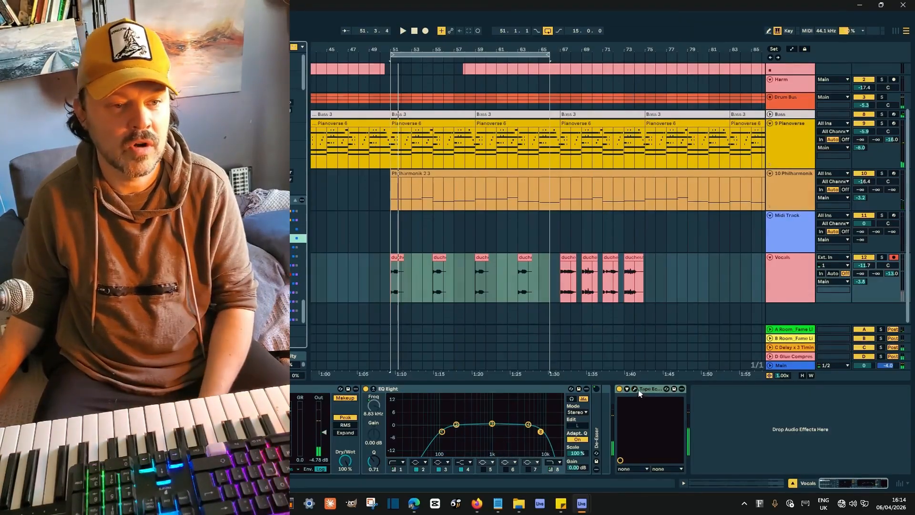
Step: Group Tape Echo into an Audio Effect Rack and check the plugin's parameters
right_click(645, 388)
left_click(670, 332)
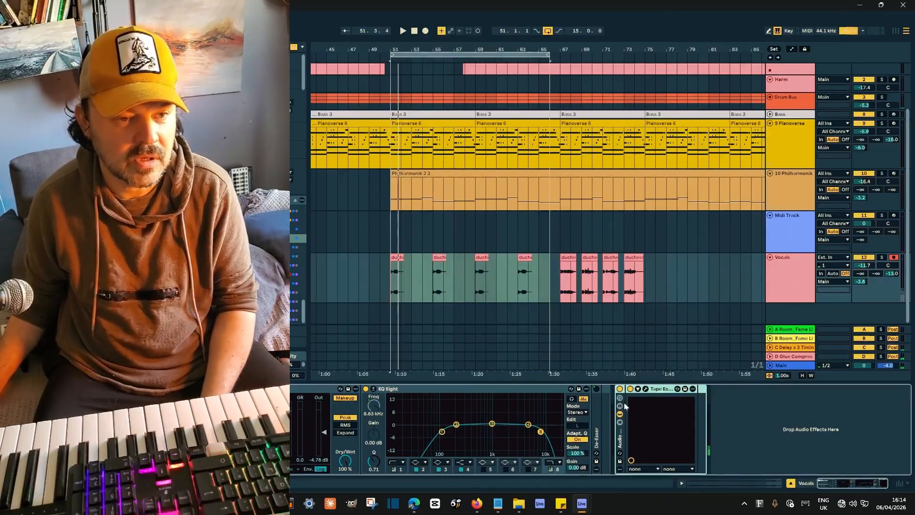
left_click(638, 389)
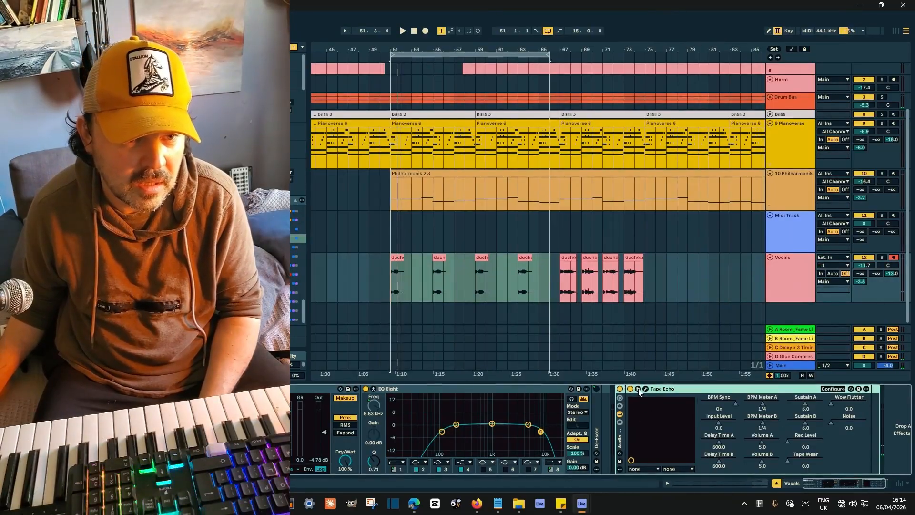
left_click(638, 390)
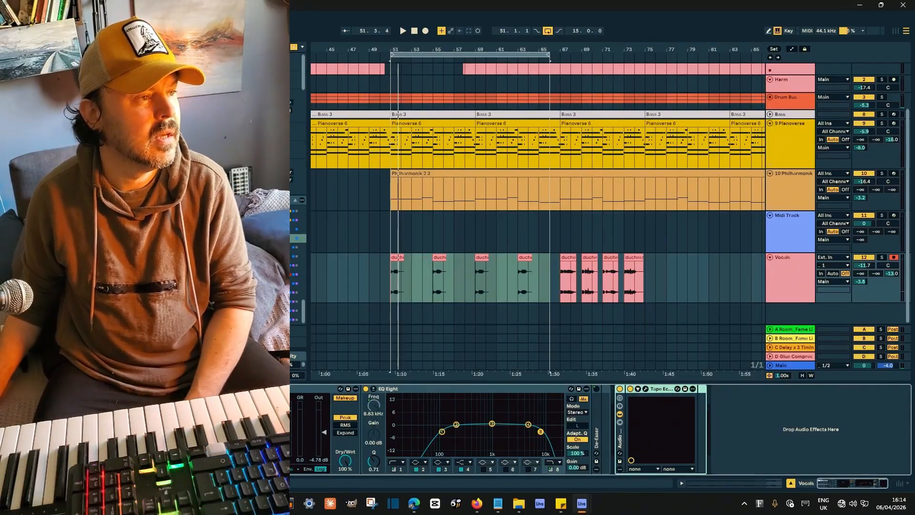
Step: Find the Compressor in the browser and add it after Tape Echo inside the rack
left_click(34, 152)
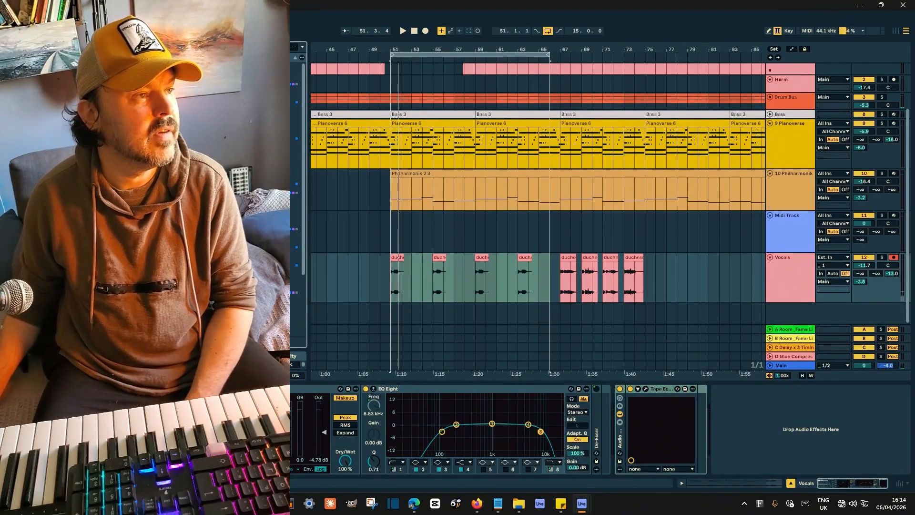
left_click(33, 181)
scroll(152, 212, "up", 10)
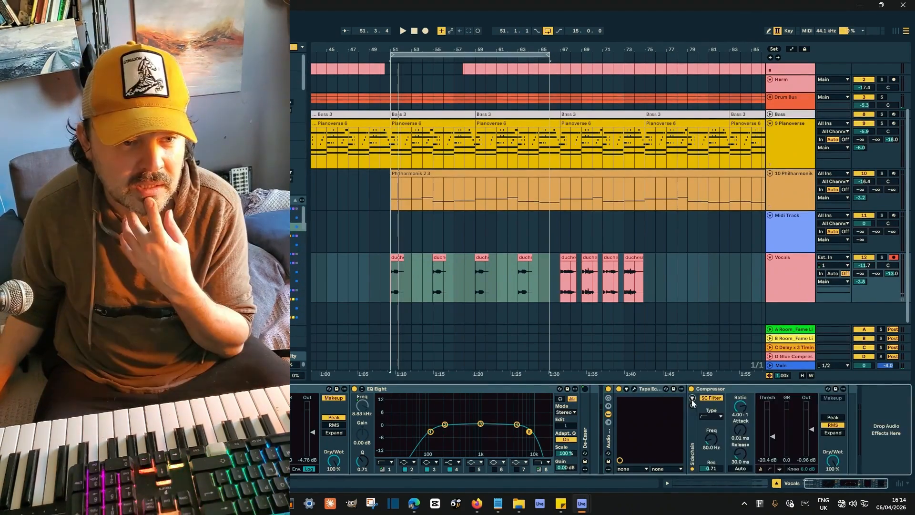
Step: Set the Compressor's external sidechain source to Vocals, Pre FX, and lower its threshold to -20.9 dB during playback
left_click(692, 398)
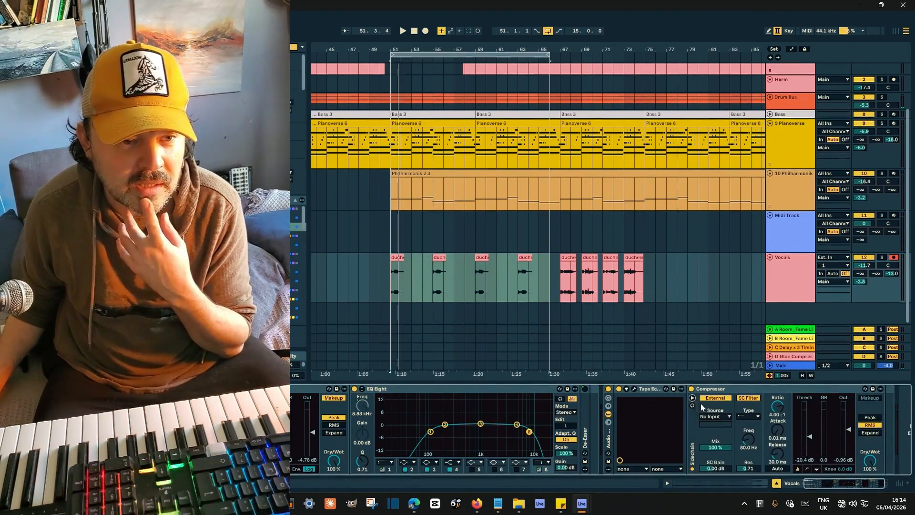
left_click(721, 415)
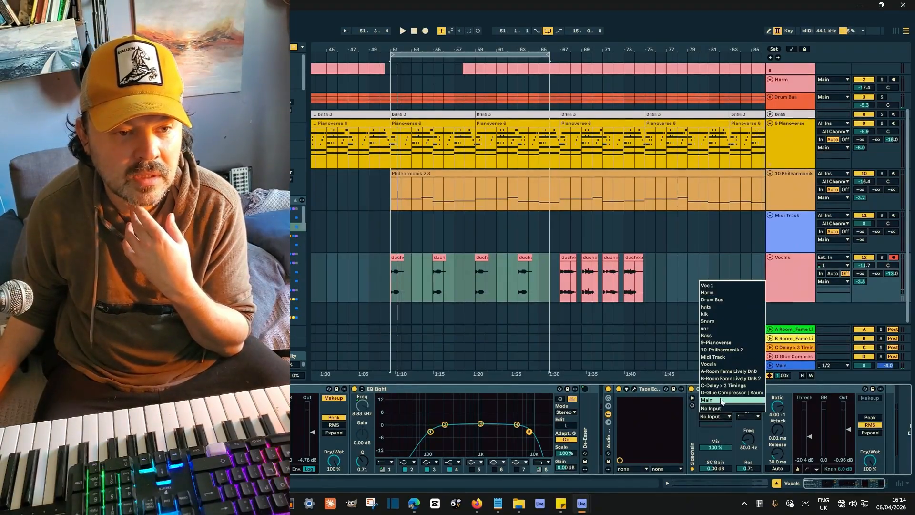
left_click(710, 364)
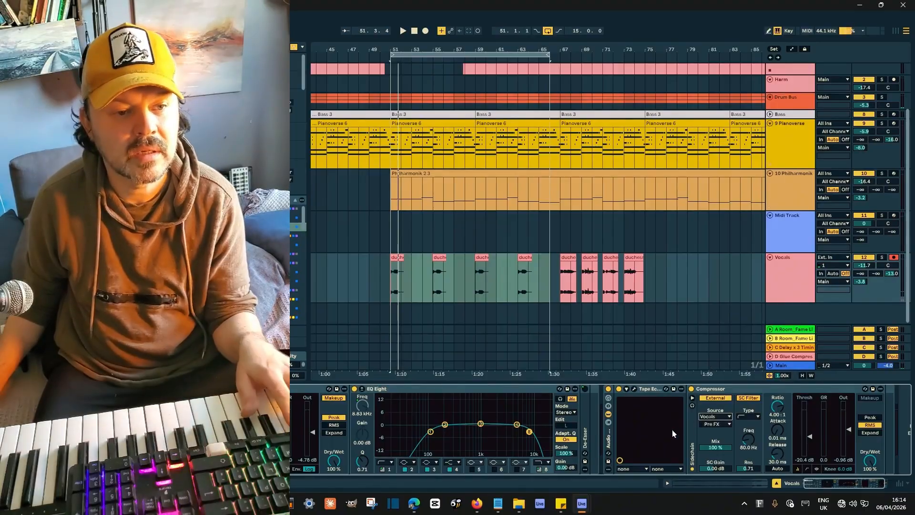
key("space")
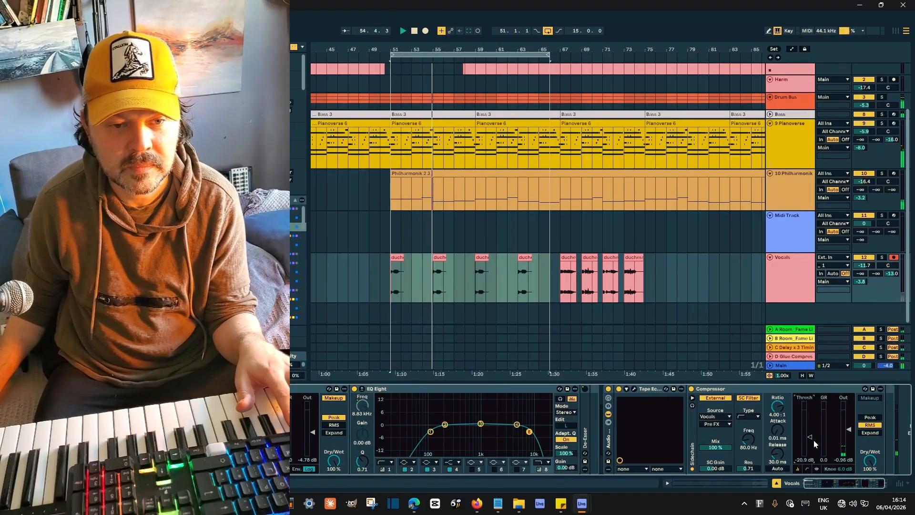
Step: Show the Audio Effect Rack's chain list, stop playback, and create an empty chain parallel to the Tape Echo chain
left_click(608, 422)
key("space")
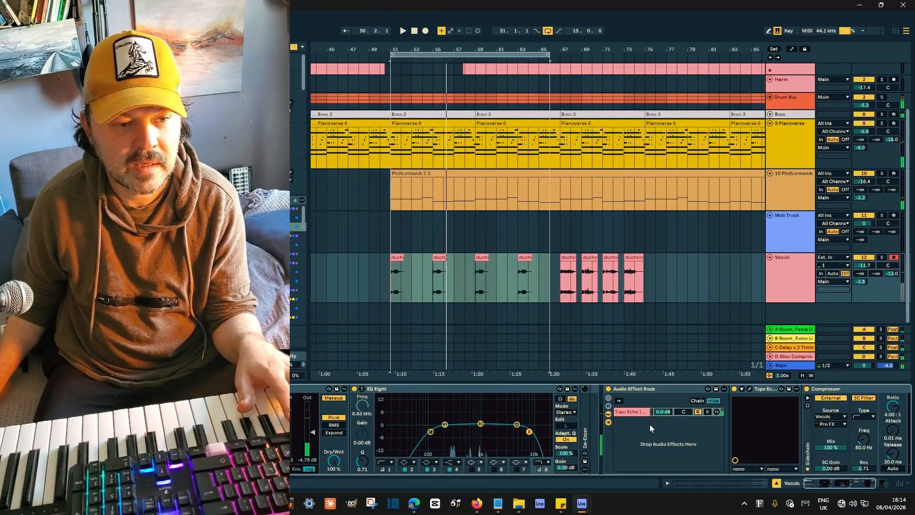
right_click(650, 425)
left_click(672, 441)
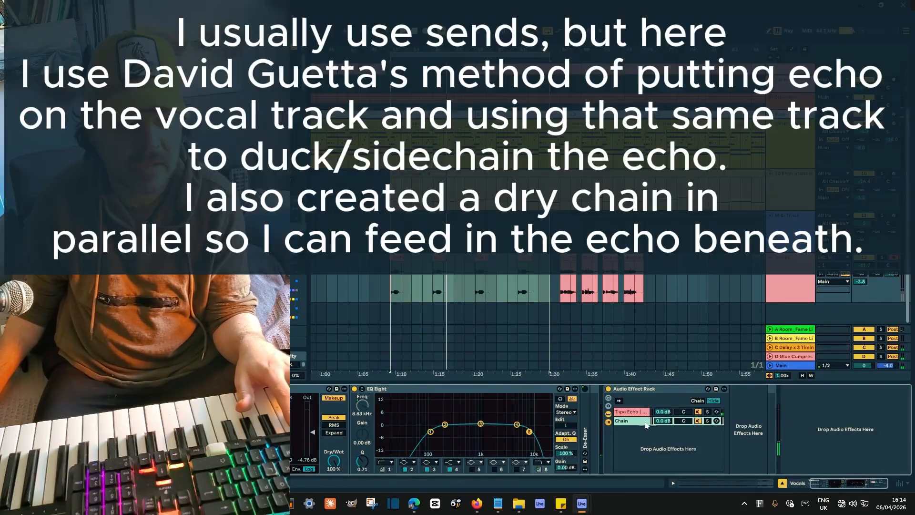
Step: Restart playback and rename the empty chain parallel to the Tape Echo chain as Dry
left_click(634, 412)
key("space")
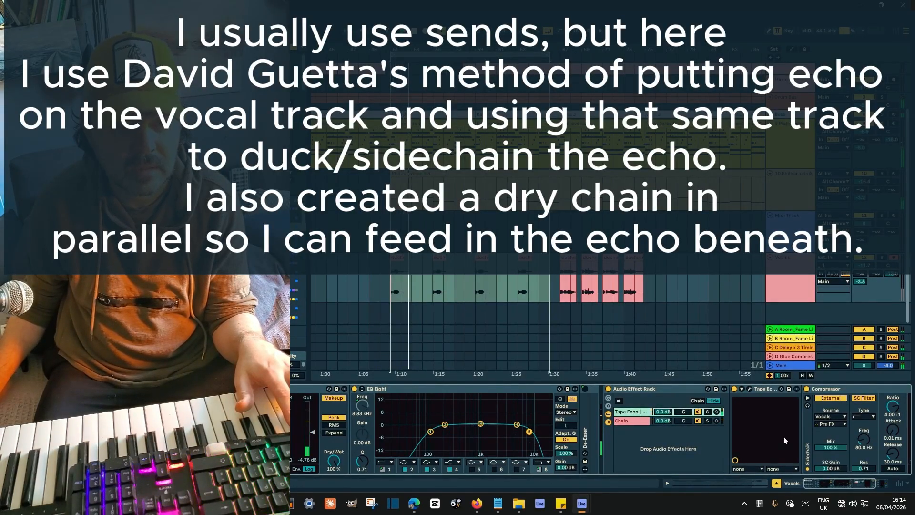
left_click_drag(823, 484, 851, 492)
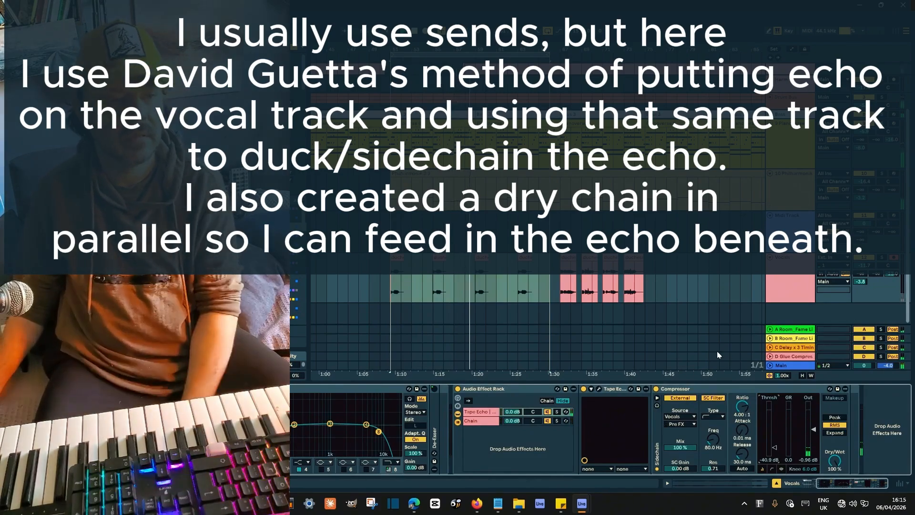
left_click(473, 422)
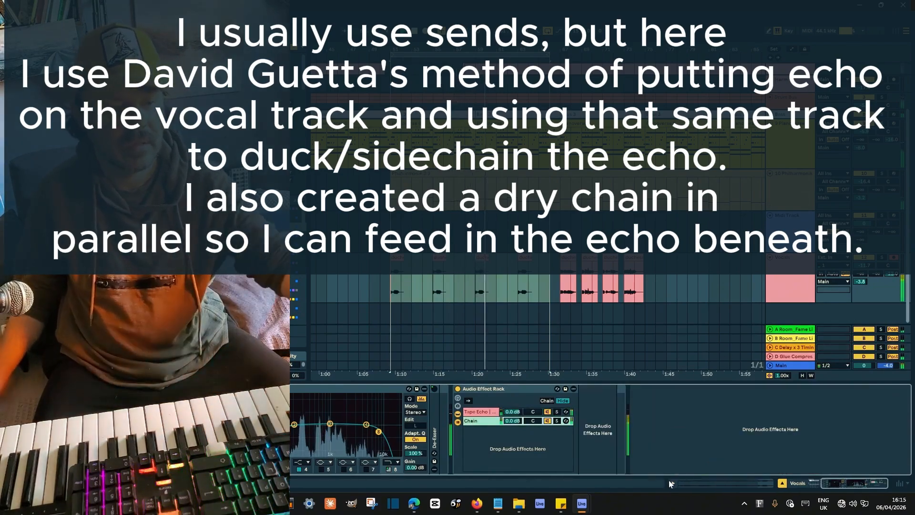
key("ctrl+r")
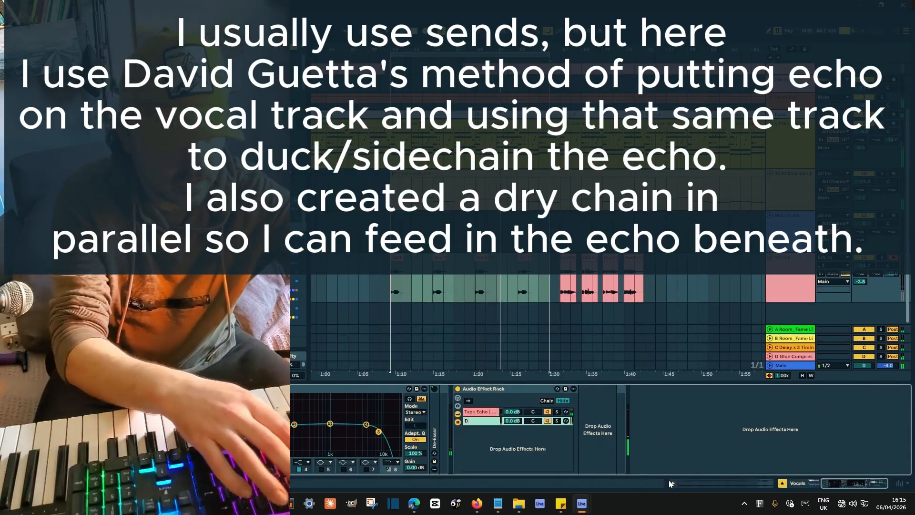
type("Dr")
key("BackSpace")
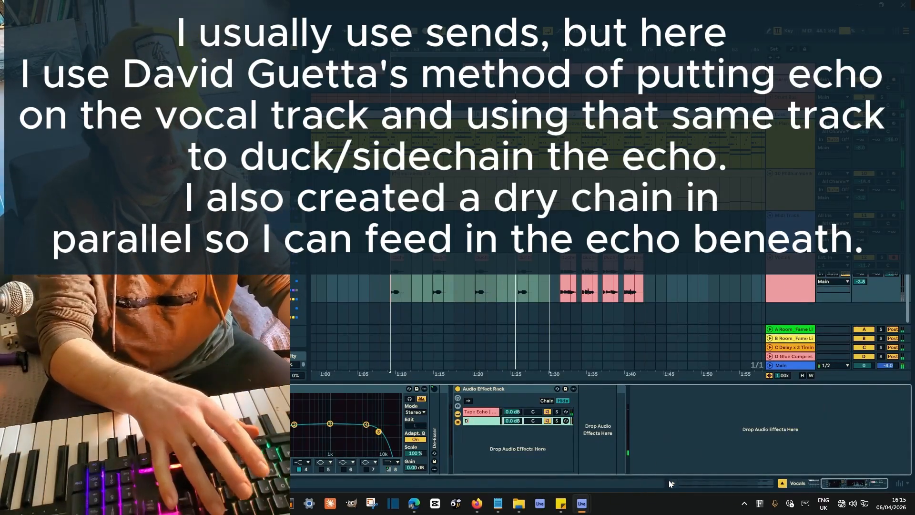
type("ry")
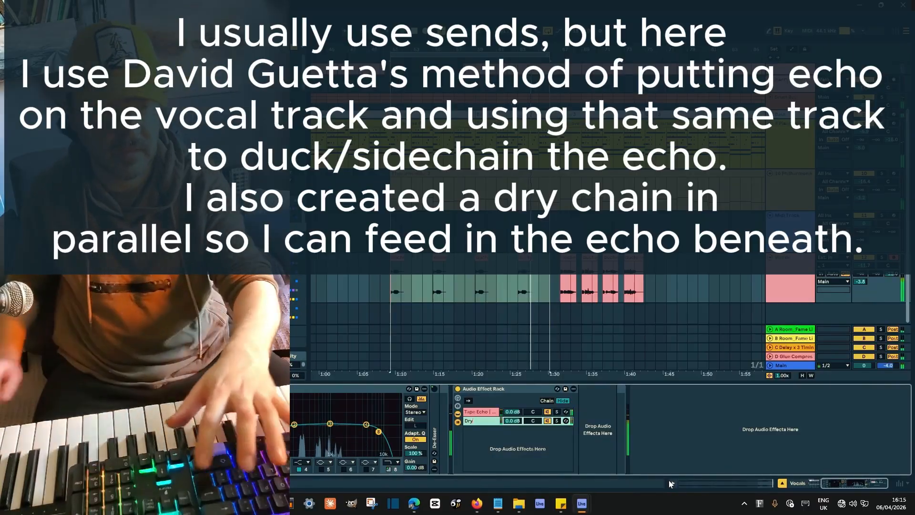
Step: Set the threshold of the Compressor in the Tape Echo chain to -31.9 dB
left_click(477, 413)
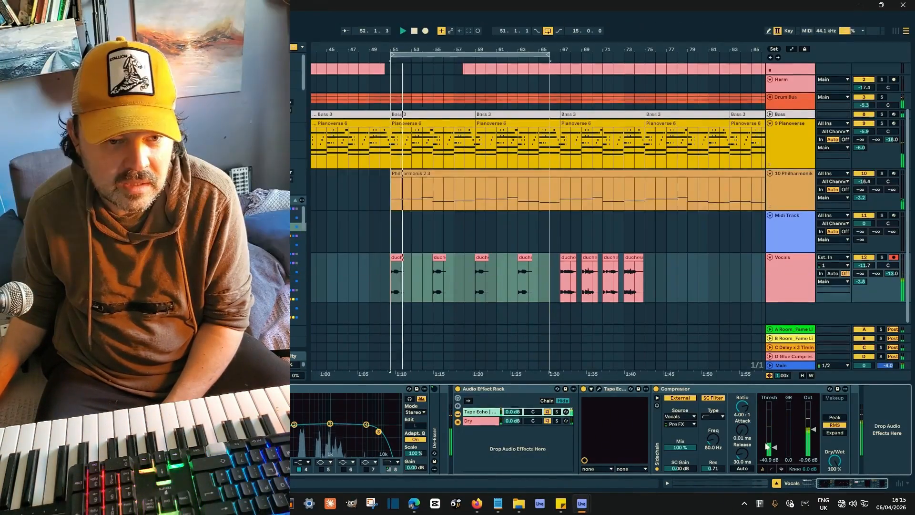
left_click_drag(775, 448, 775, 444)
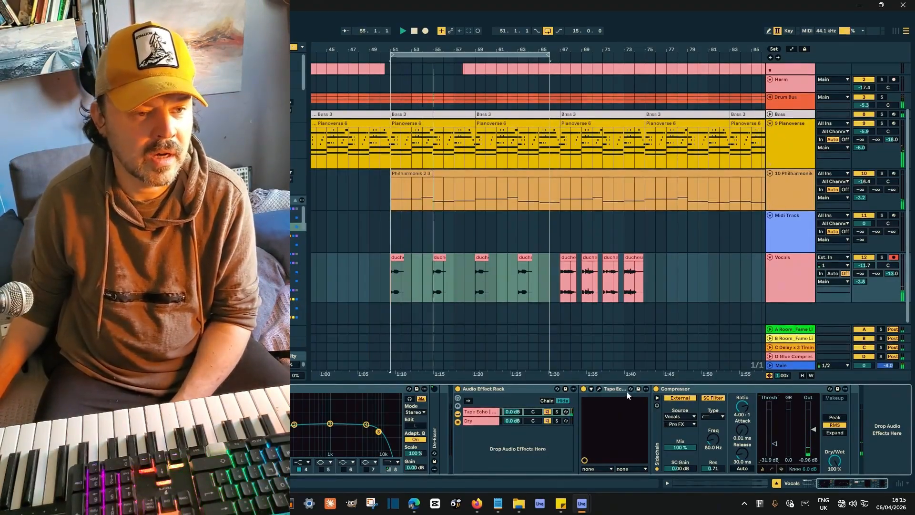
Step: Raise Tape Echo's Sustain A to about 6.3 and Sustain B to about 6.5 while listening, and close the plugin window
left_click(599, 388)
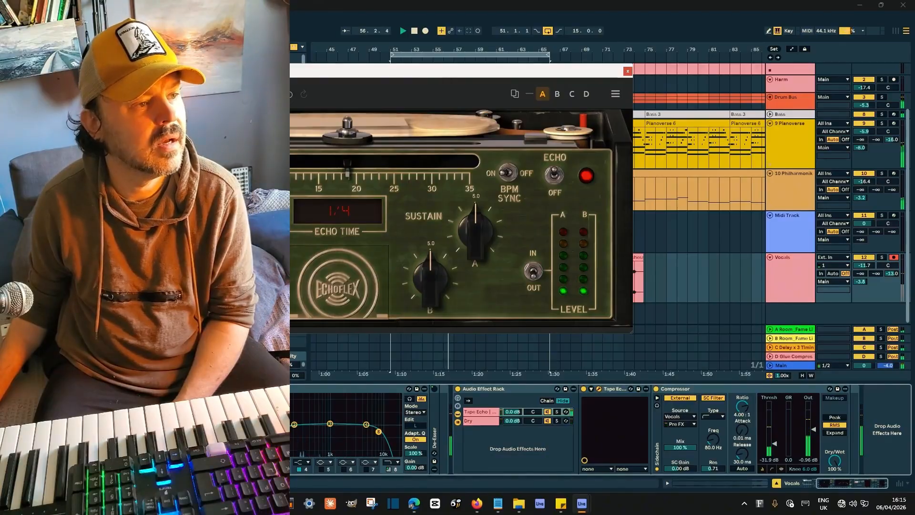
left_click_drag(474, 235, 489, 221)
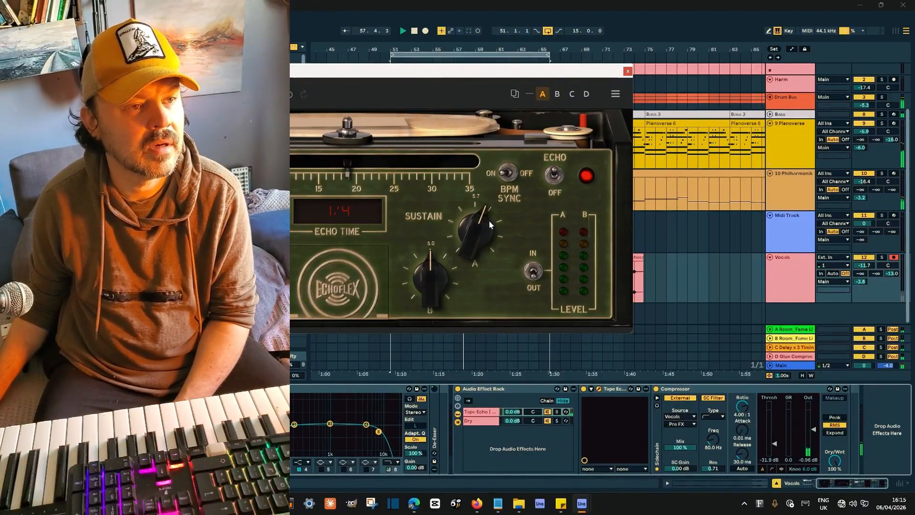
left_click_drag(428, 281, 443, 268)
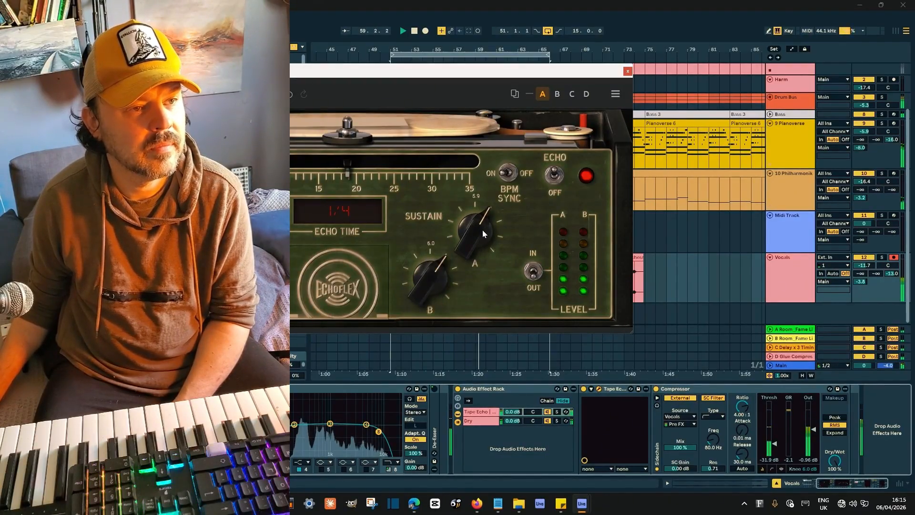
left_click_drag(483, 229, 485, 227)
left_click_drag(440, 281, 473, 228)
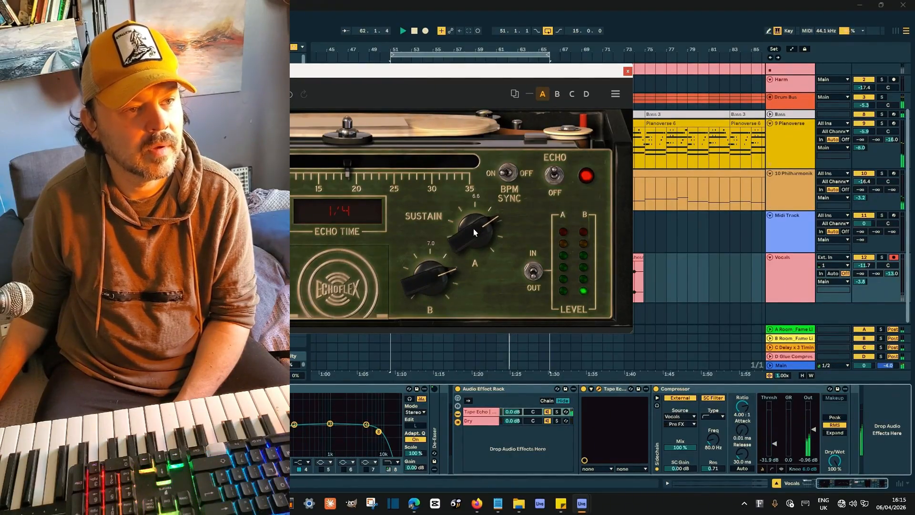
left_click_drag(459, 271, 442, 287)
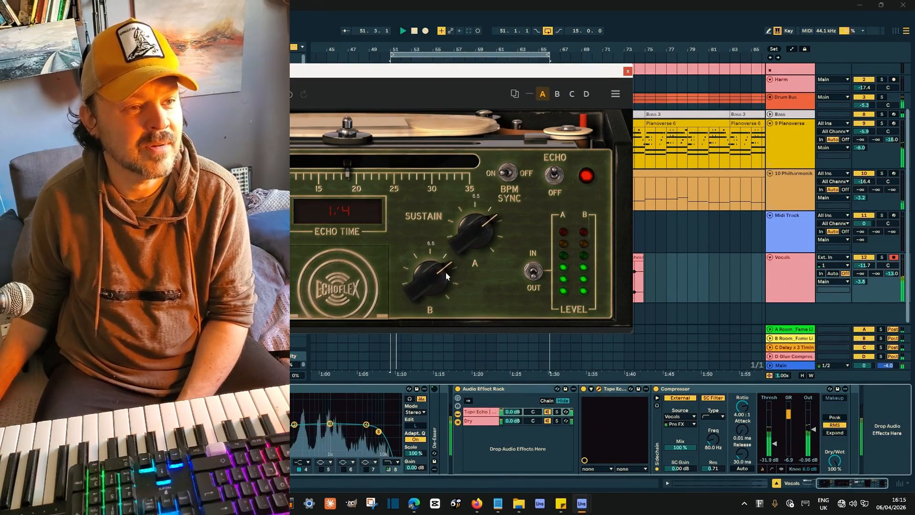
left_click_drag(445, 274, 445, 276)
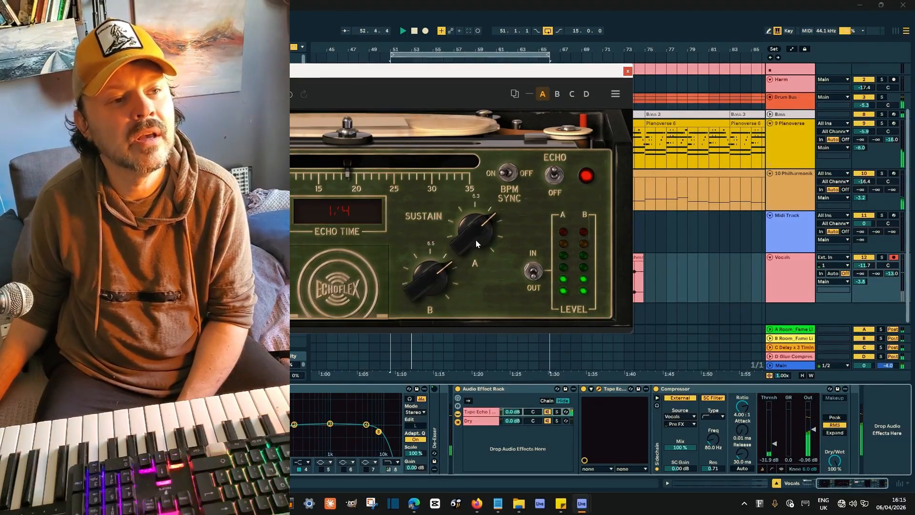
left_click(627, 71)
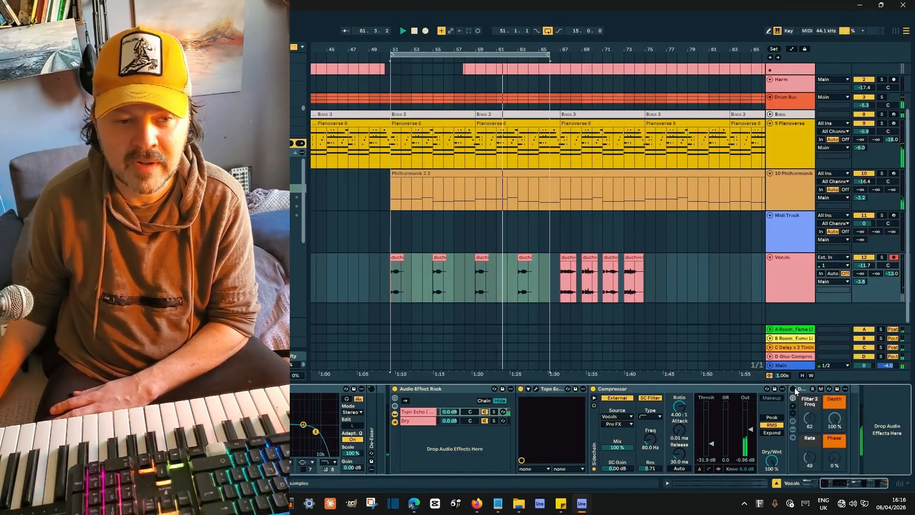
Step: Examine the FabFilter plugin and LFO inside the filter rack on the Vocals track, and collapse the rack
left_click(793, 429)
left_click_drag(826, 485, 866, 476)
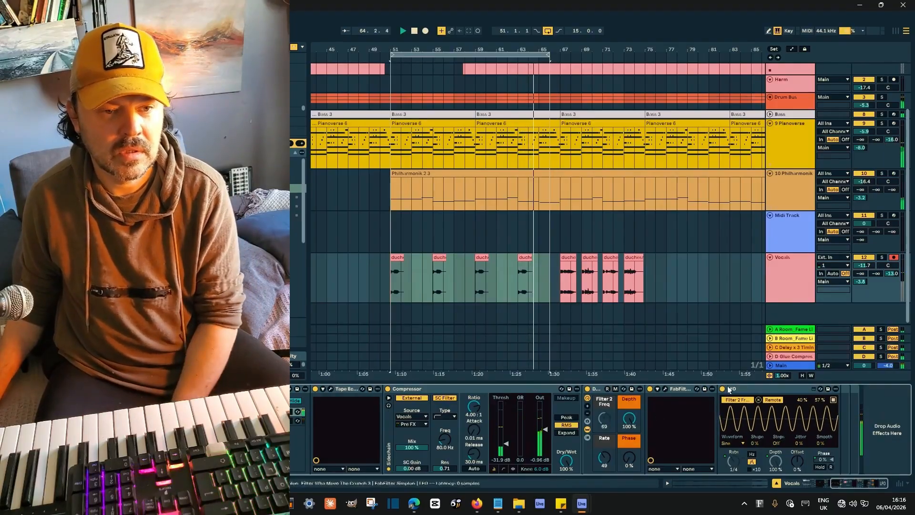
left_click(666, 390)
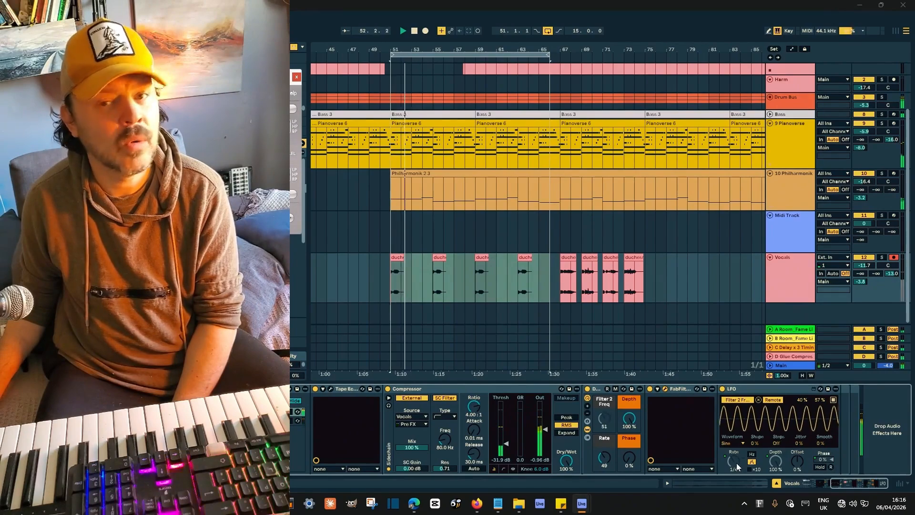
left_click(297, 80)
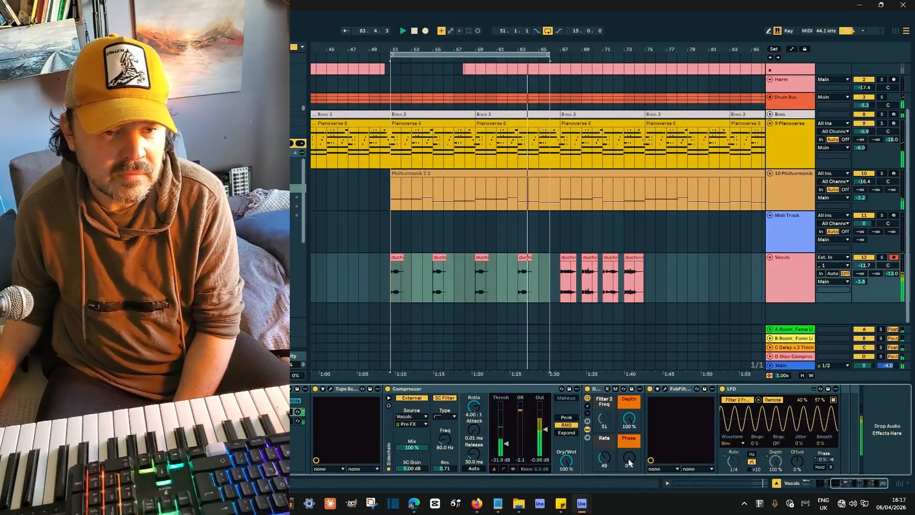
double_click(599, 388)
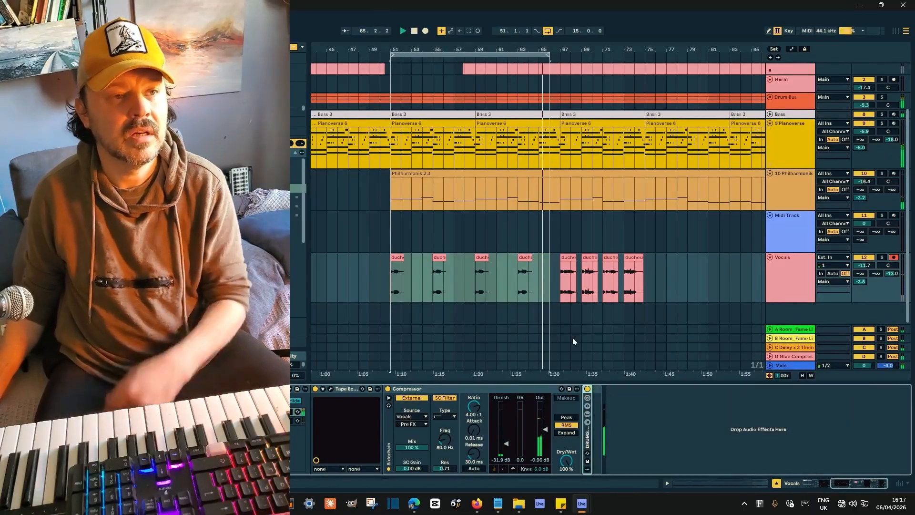
Step: Lower the Vocals track's volume to -17.3 dB in the Session mixer and return to the arrangement
key("Tab")
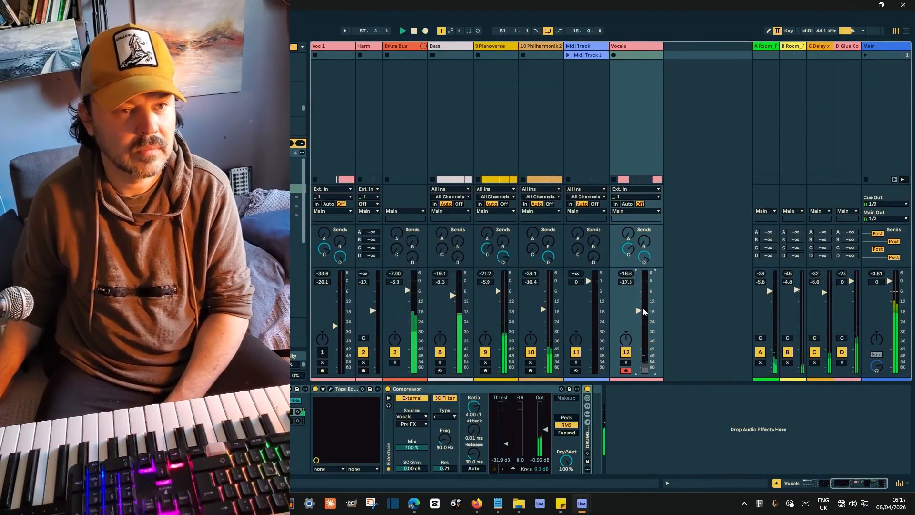
key("Tab")
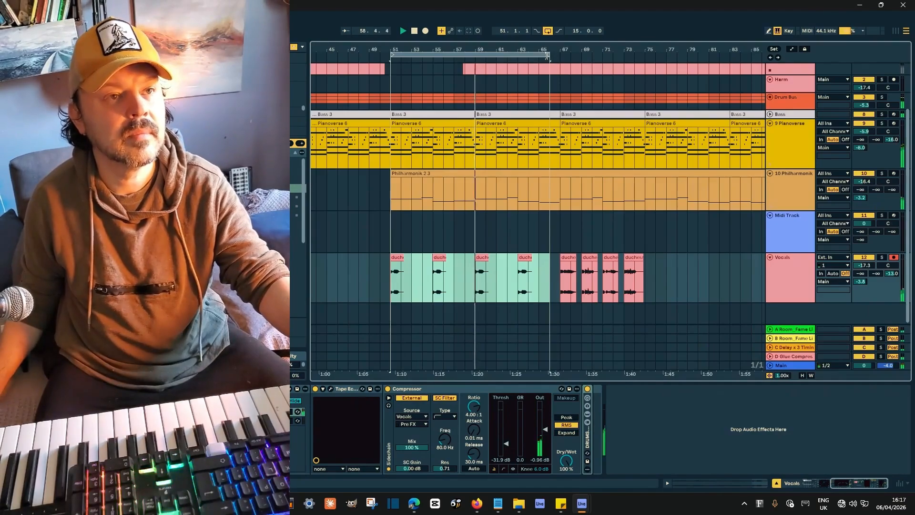
Step: Extend the arrangement loop from bar 51 to a length of 32 bars, checking the mixer levels during playback
left_click_drag(553, 55, 649, 92)
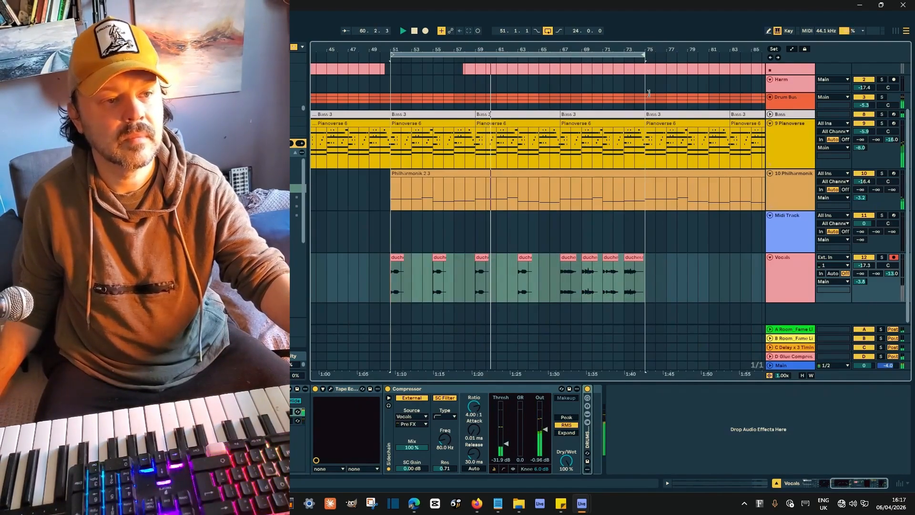
key("Tab")
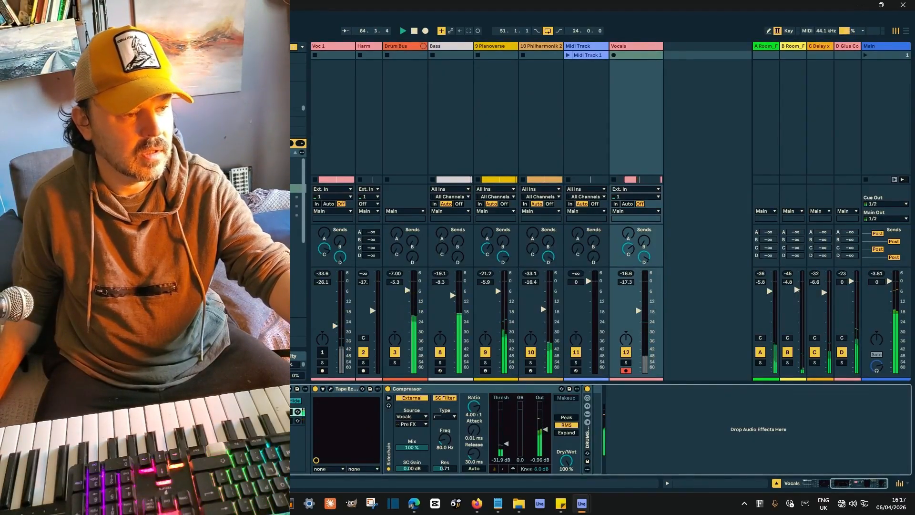
key("Tab")
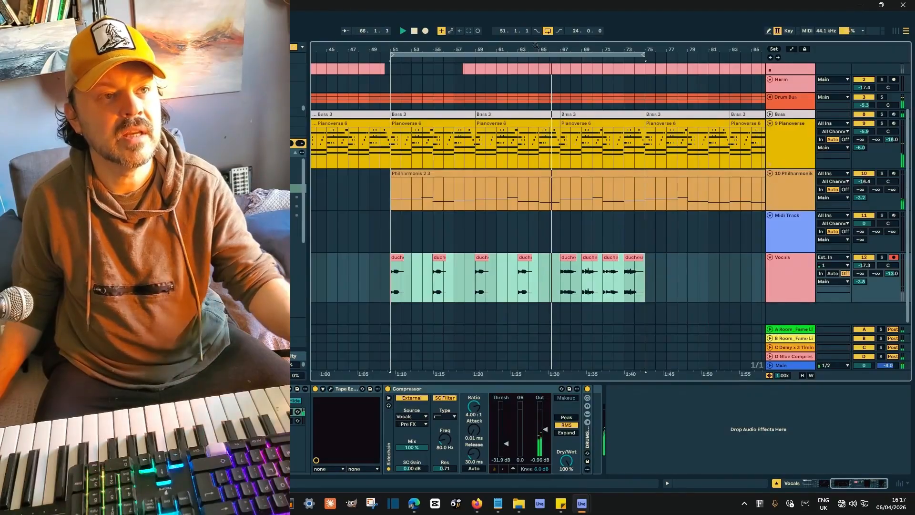
left_click_drag(480, 48, 482, 46)
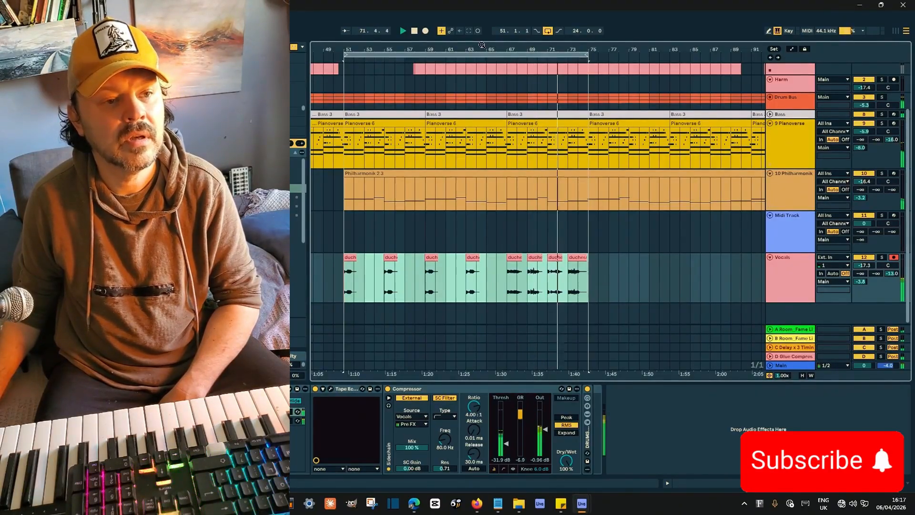
left_click_drag(587, 54, 670, 53)
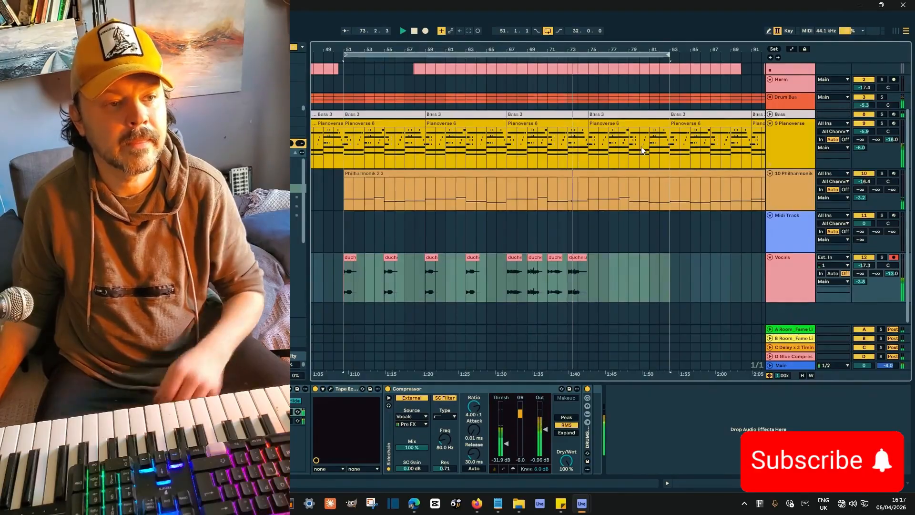
Step: Duplicate the four vocal clips at bars 67 to 75 directly after themselves, and turn off looping
left_click_drag(509, 277, 590, 255)
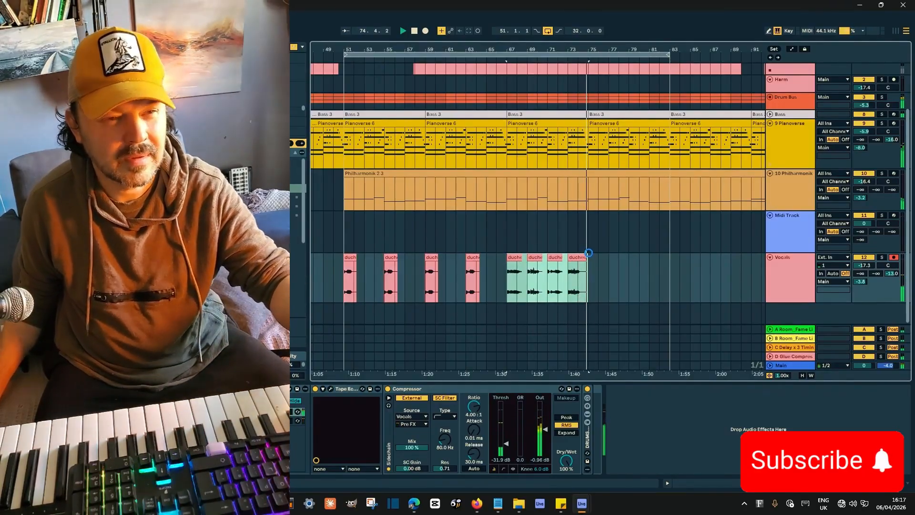
key("ctrl+d")
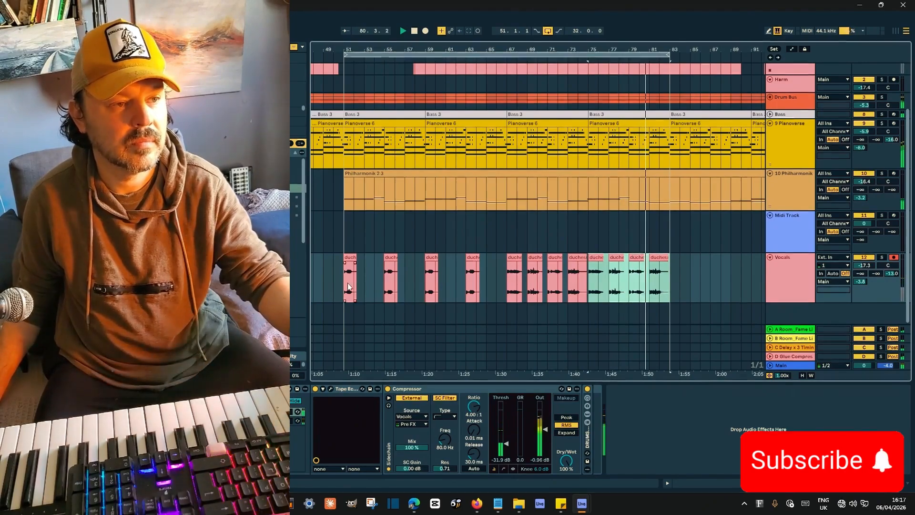
left_click(548, 31)
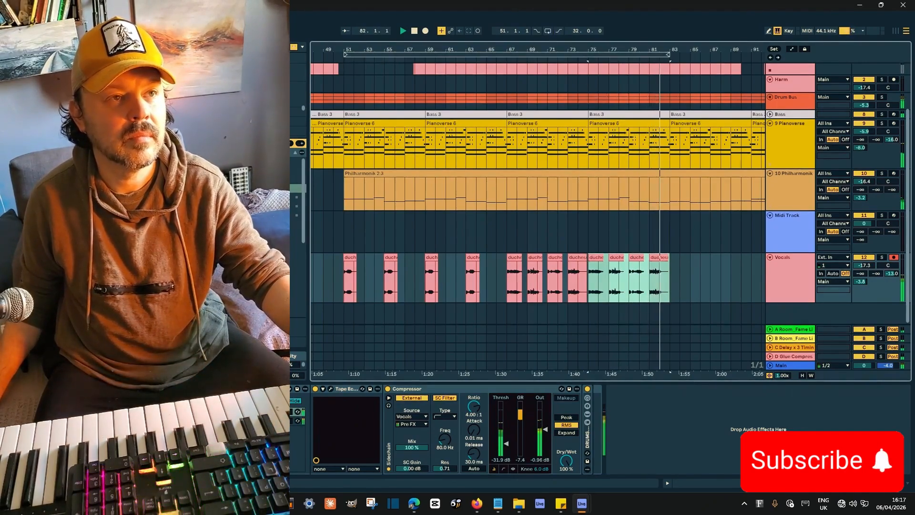
Step: Stop playback, unfold the Bass track, and loop its clip spanning bars 75 to 83
left_click_drag(446, 50, 442, 49)
key("space")
scroll(584, 97, "up", 5)
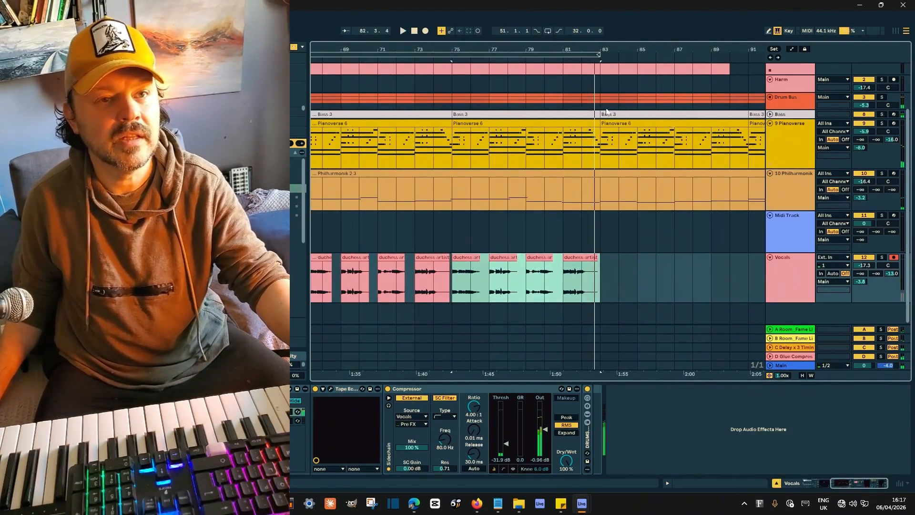
left_click(802, 115)
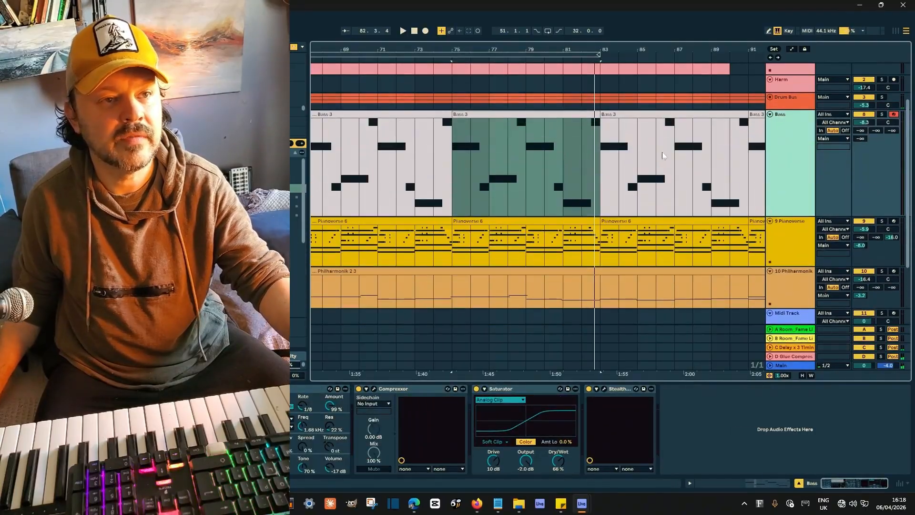
left_click(509, 117)
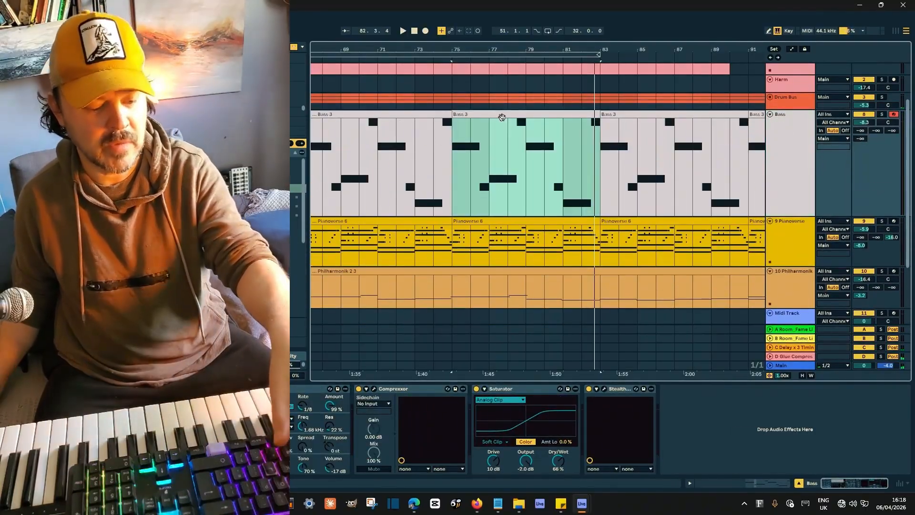
key("ctrl+l")
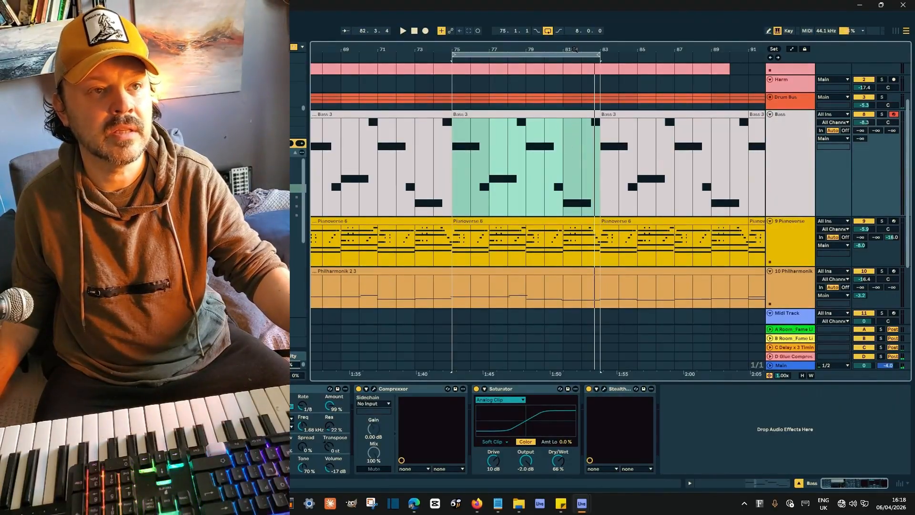
Step: Split the looped Bass clip at bar 81, select its first part, and start playback
left_click_drag(576, 50, 557, 144)
left_click(555, 140)
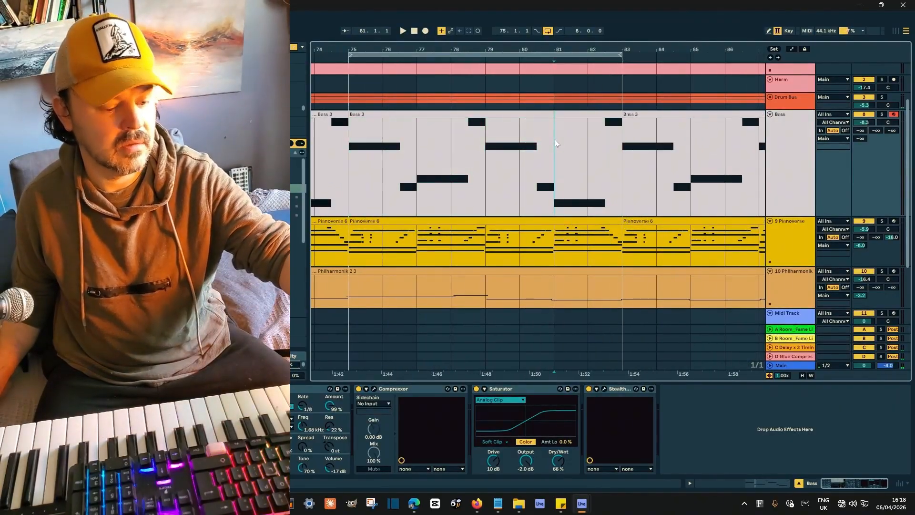
key("ctrl+e")
left_click(412, 112)
key("space")
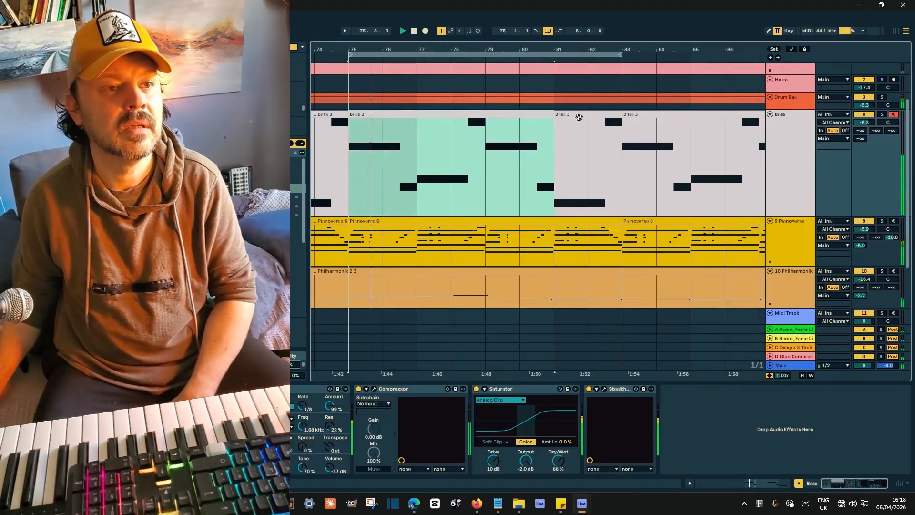
Step: Open the Bass clip at bars 81 to 83, stop playback, and raise its long low note to D#1
double_click(579, 115)
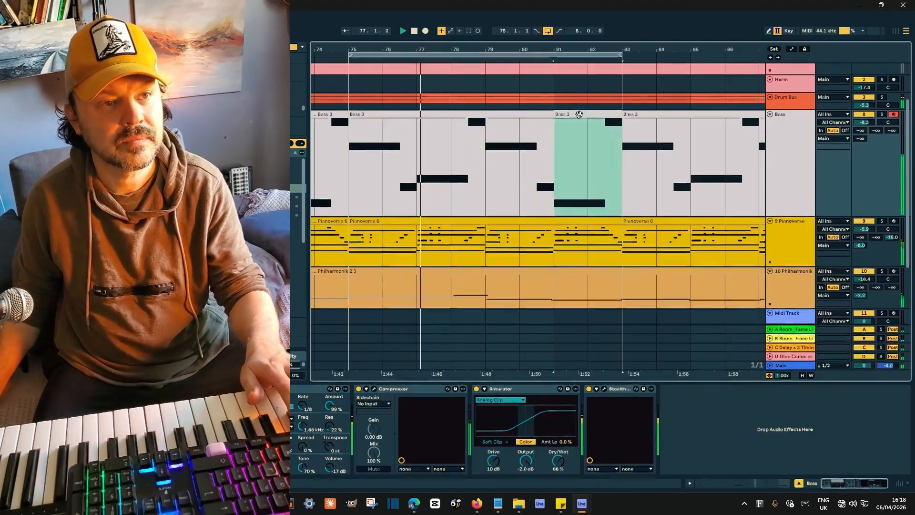
left_click_drag(651, 294, 651, 235)
scroll(600, 341, "down", 3)
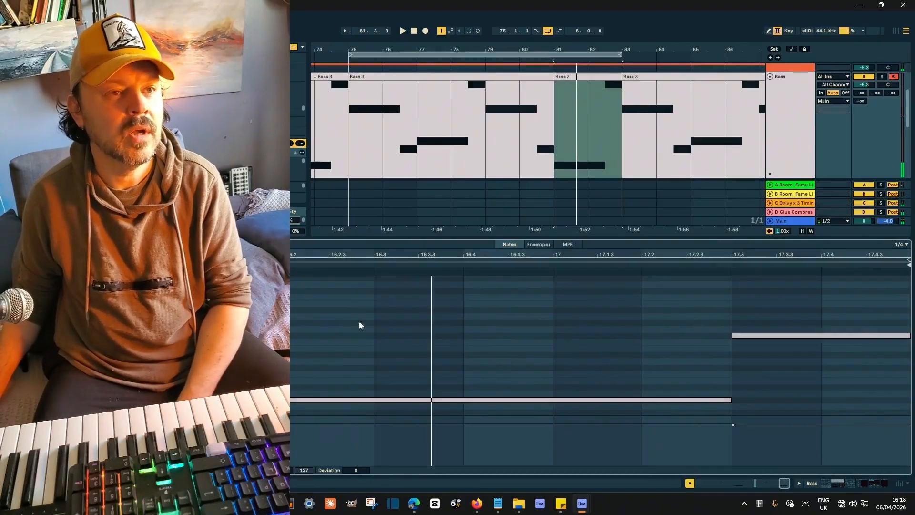
scroll(337, 339, "down", 1)
scroll(336, 335, "down", 1)
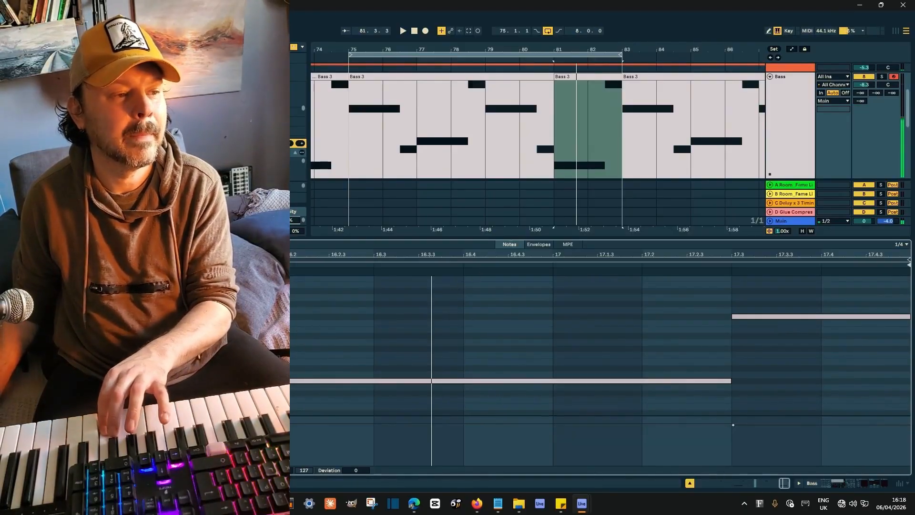
scroll(601, 347, "up", 1)
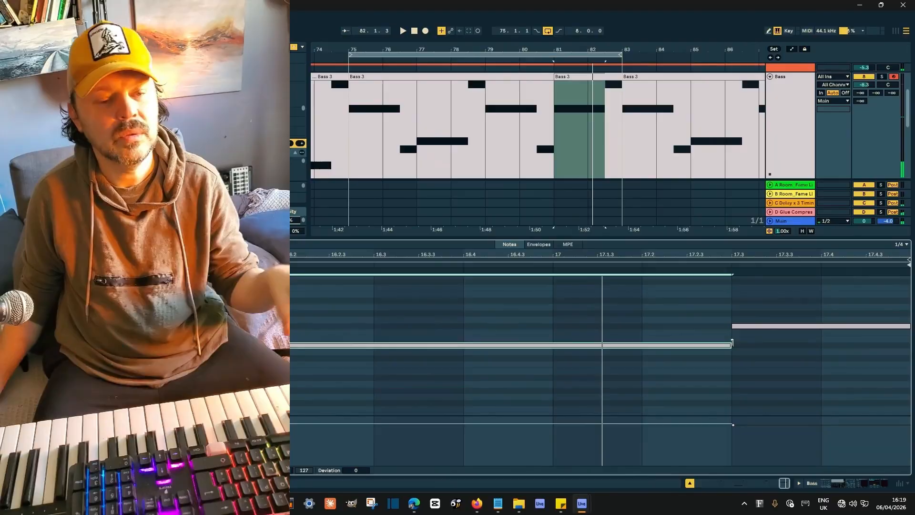
Step: Shorten the D#1 note to end at bar 82, add an F#1 note there, and audition the change
left_click_drag(731, 343, 567, 357)
scroll(575, 345, "up", 3)
double_click(571, 339)
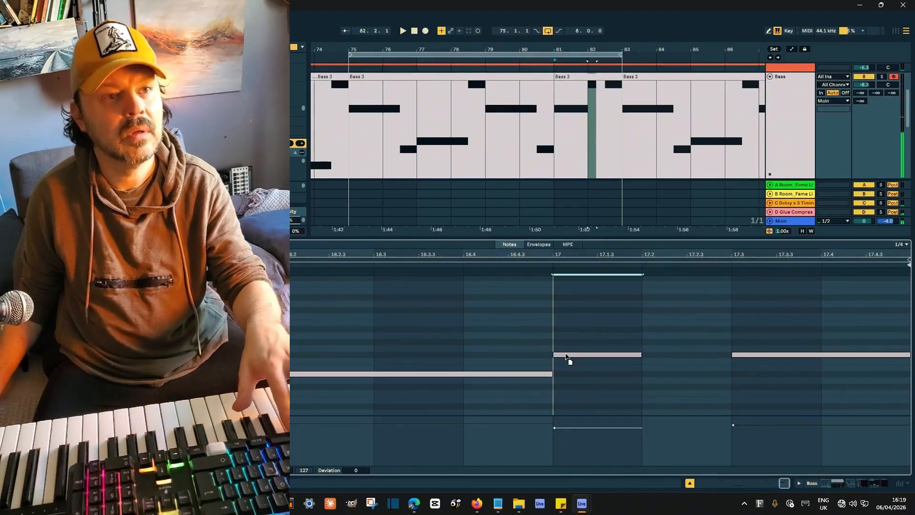
key("space")
scroll(626, 350, "up", 3)
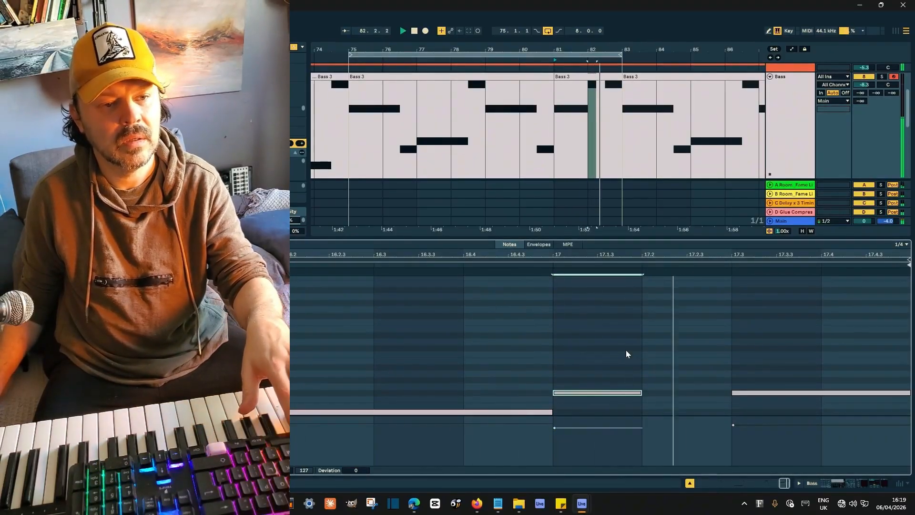
Step: Extend the new F#1 note to meet the last note, raise that last note to G#1, and resume playback
key("space")
left_click_drag(642, 394, 755, 383)
key("space")
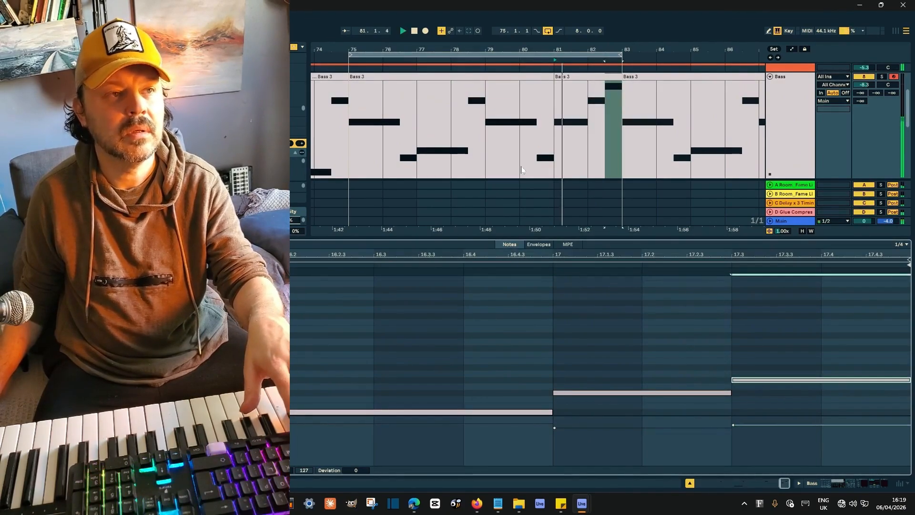
Step: Turn off looping and consolidate the Bass clips from bar 67 to bar 83 into one clip
left_click(548, 33)
left_click_drag(532, 49, 498, 33)
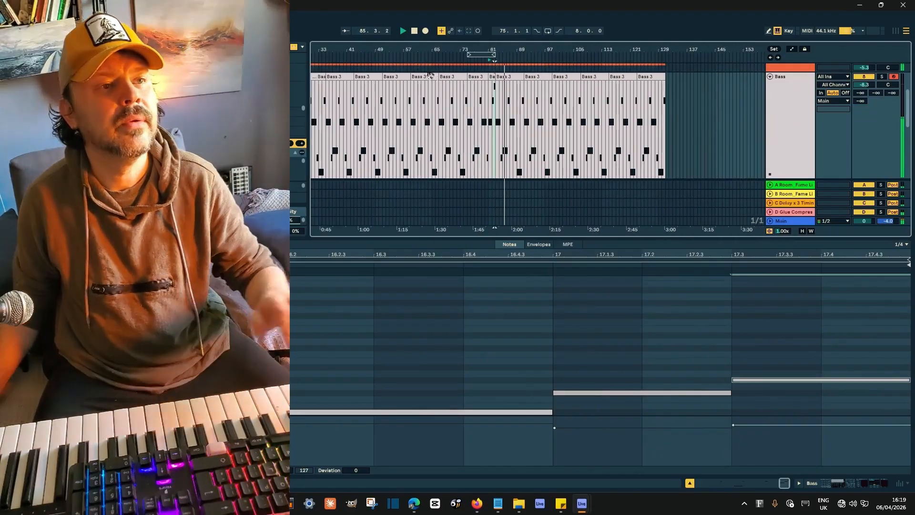
left_click(452, 76)
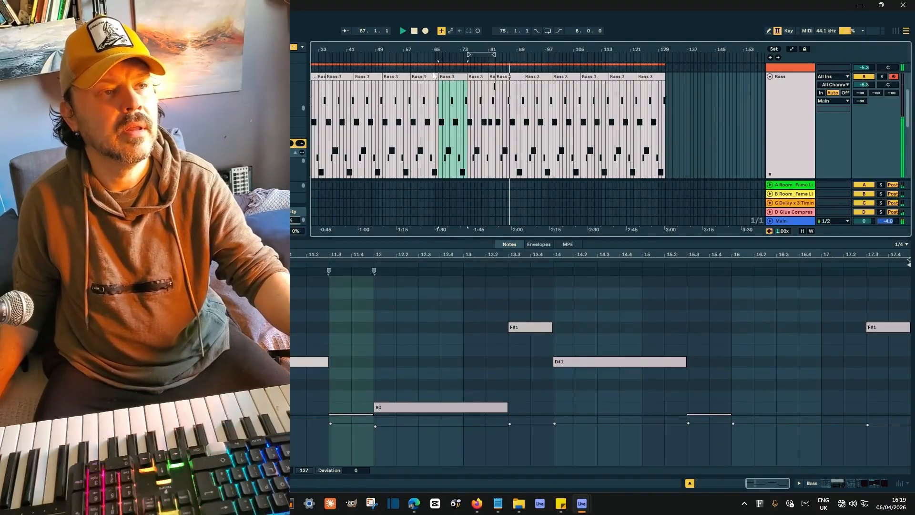
left_click(493, 79, "shift")
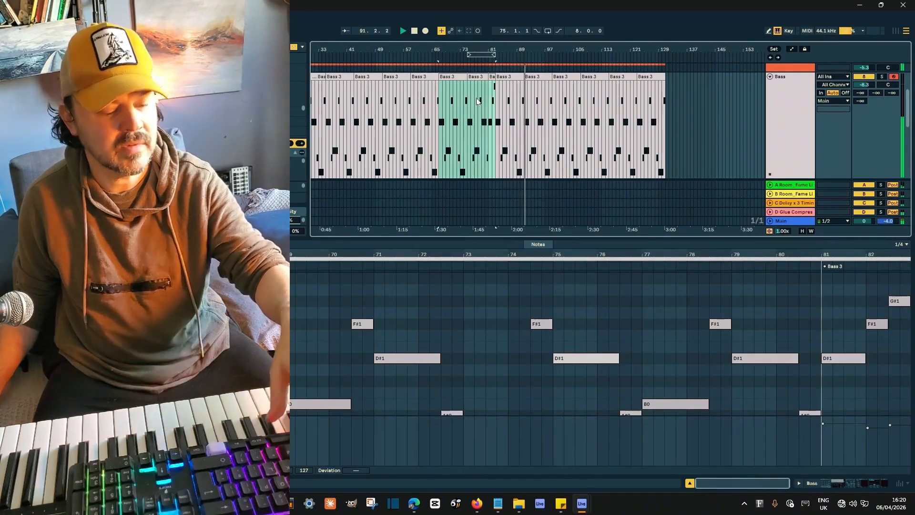
key("ctrl+j")
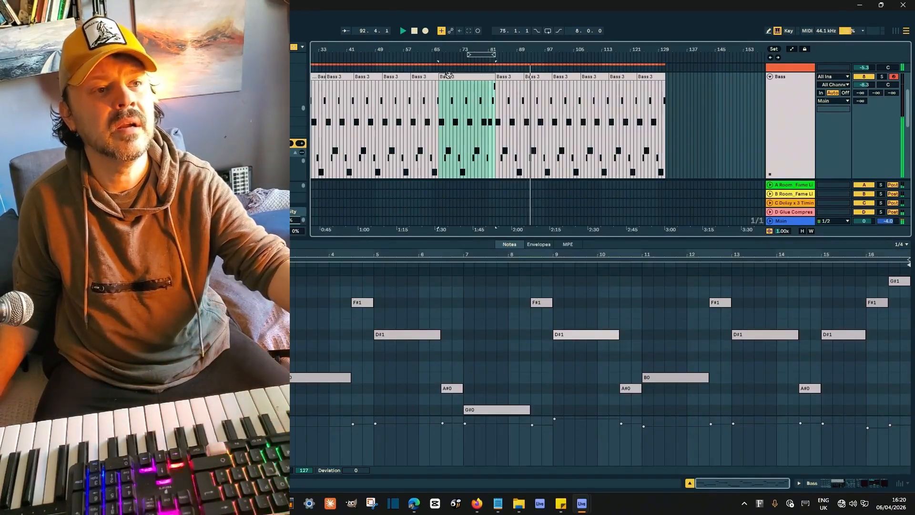
Step: Copy the consolidated Bass clip to bar 83 and duplicate it twice after itself
left_click_drag(457, 77, 518, 101)
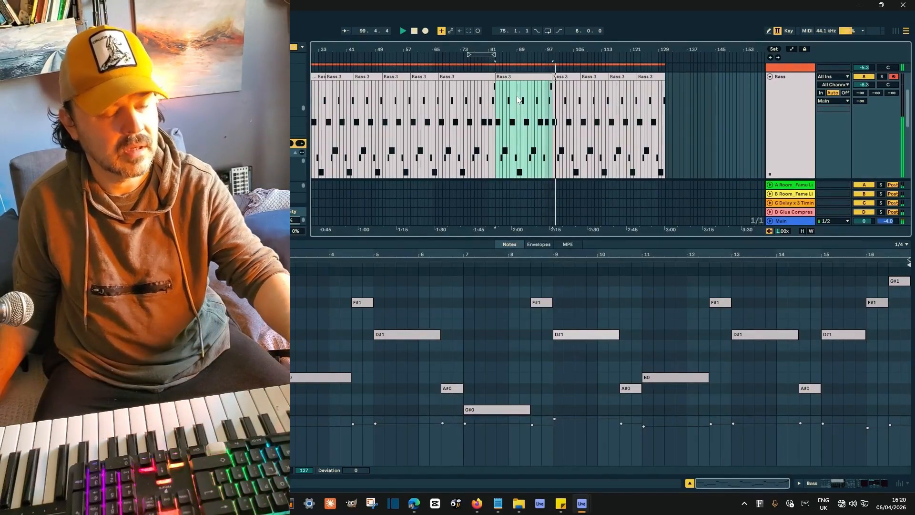
key("ctrl+d")
key("ctrl+d")
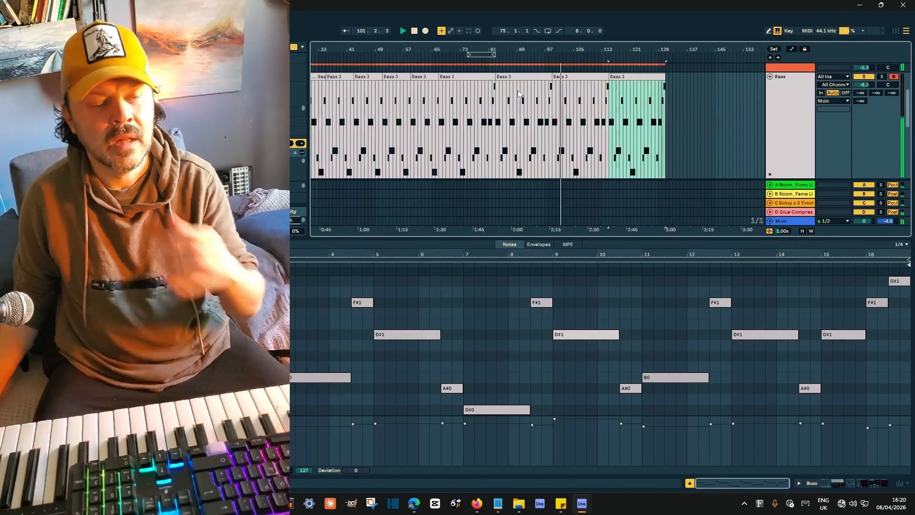
Step: Stop playback and move the 8-bar loop region to start at bar 83, where the vocal clips end
scroll(577, 157, "down", 5)
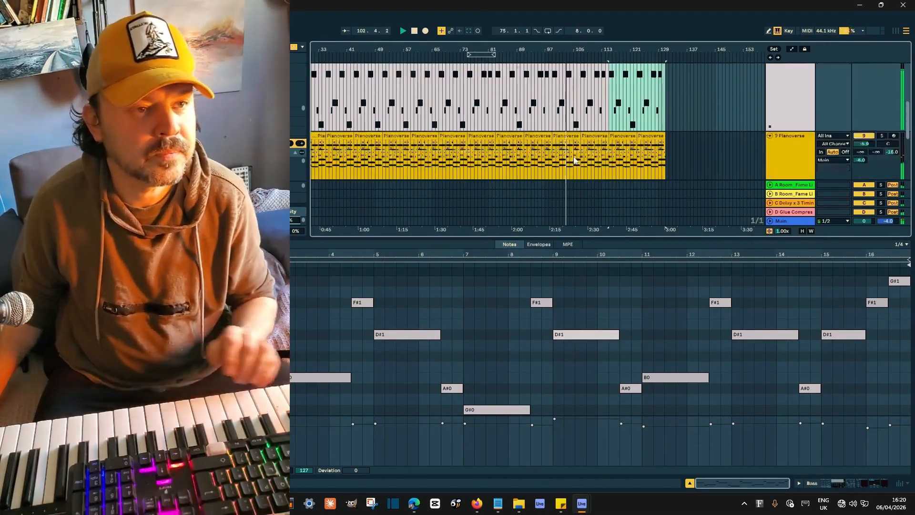
scroll(579, 162, "down", 2)
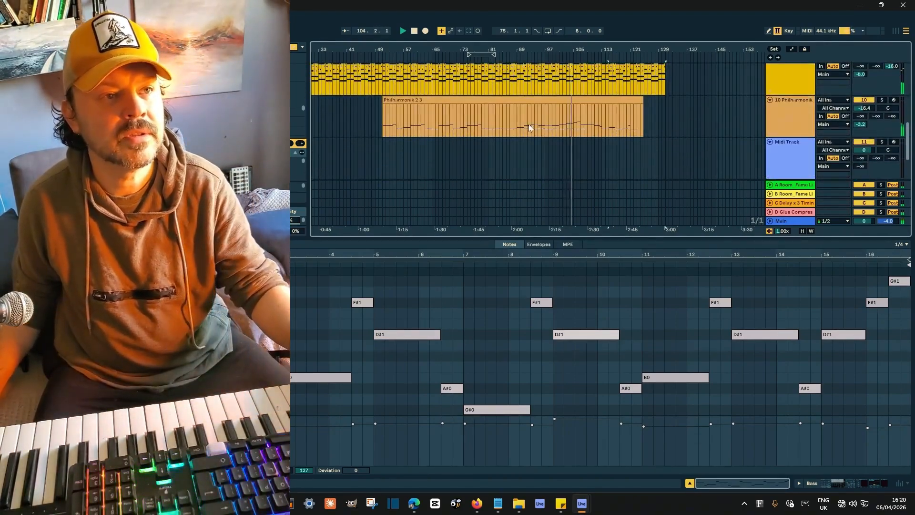
left_click_drag(486, 54, 553, 54)
scroll(577, 149, "down", 3)
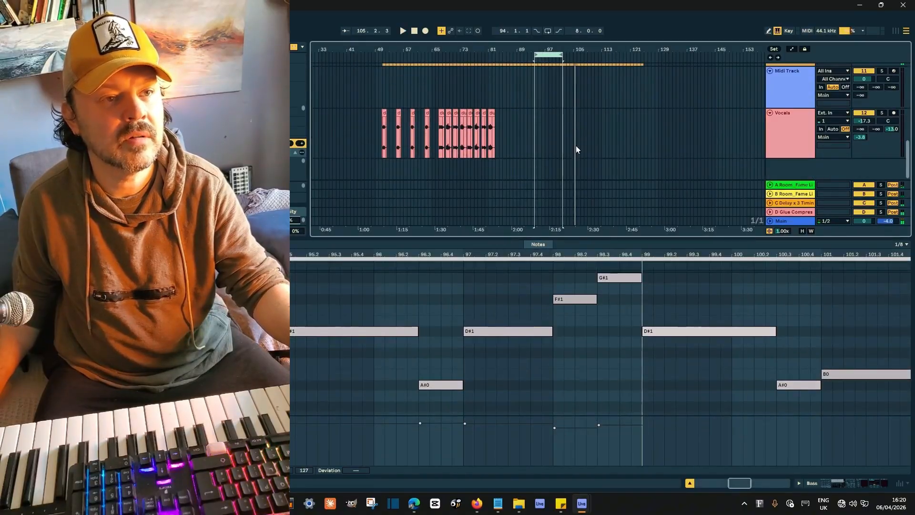
left_click(555, 54)
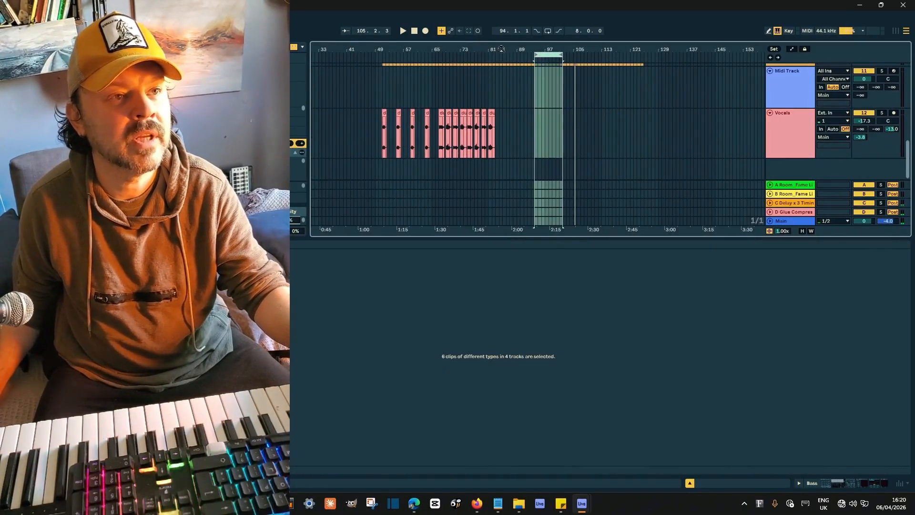
left_click_drag(501, 48, 499, 95)
right_click(485, 154)
left_click(634, 39)
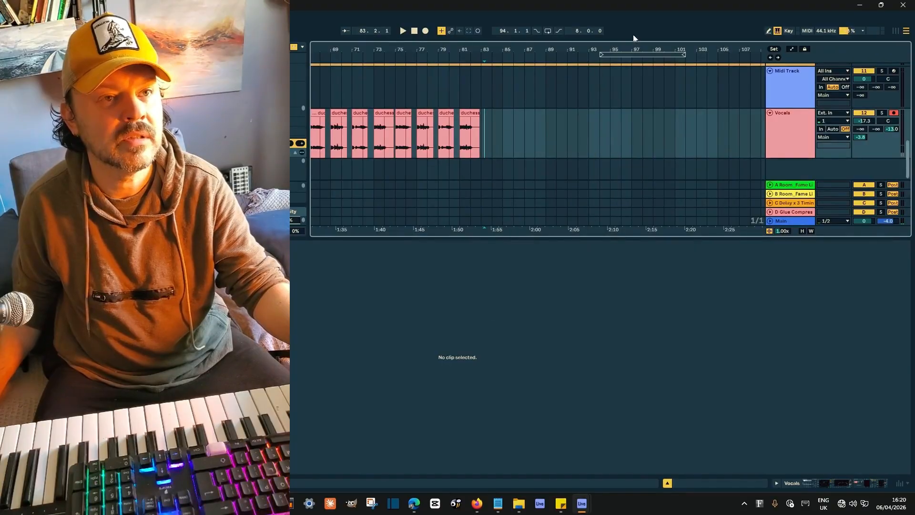
left_click_drag(634, 54, 511, 76)
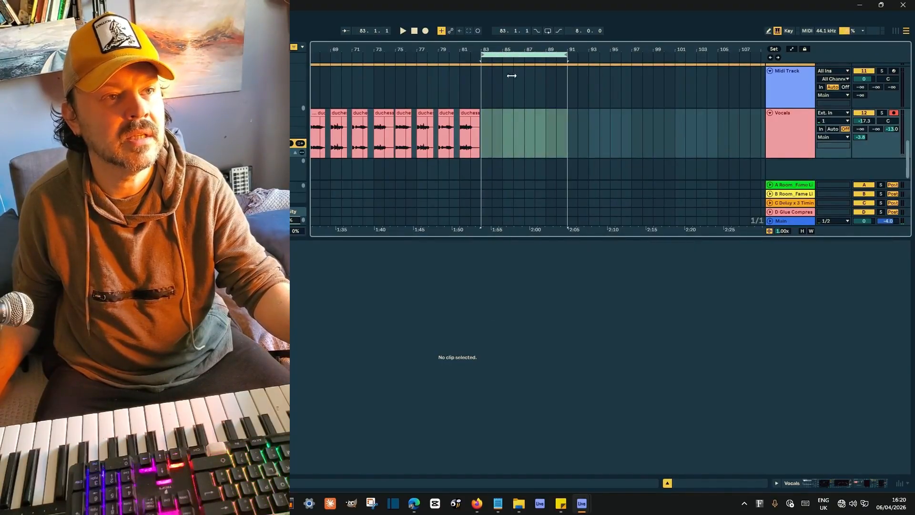
Step: Add a locator at bar 83
right_click(480, 59)
left_click(497, 83)
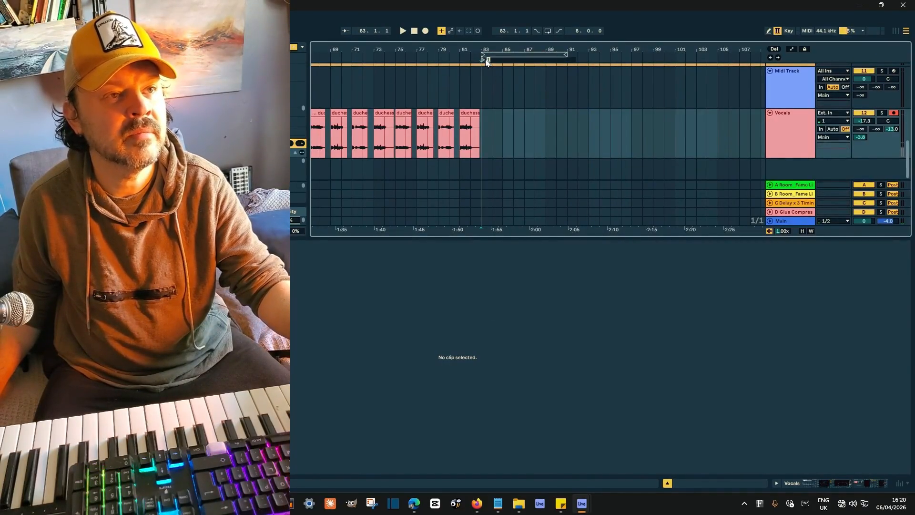
left_click(476, 86)
Step: Add a locator at bar 51, where the Philharmonik clip begins, and name it 1
left_click_drag(449, 50, 488, 24)
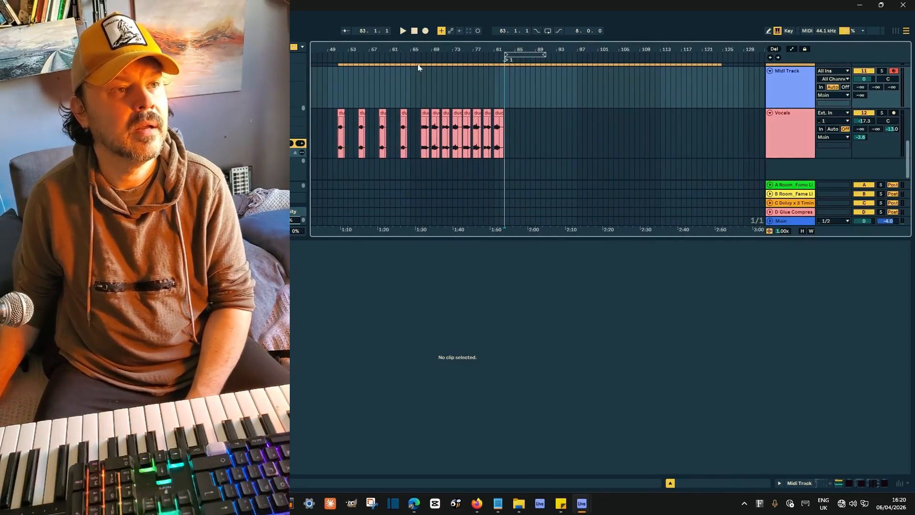
left_click_drag(334, 48, 342, 48)
scroll(485, 106, "up", 1)
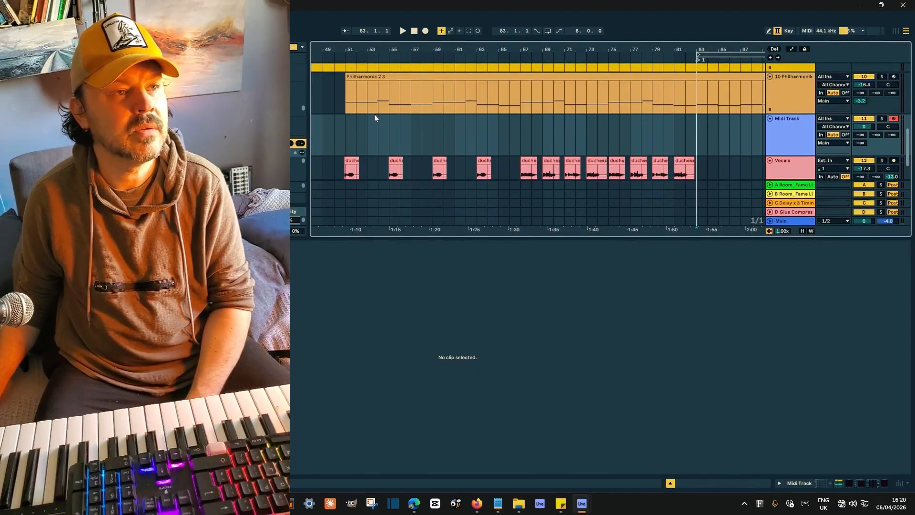
left_click(344, 96)
left_click(359, 66)
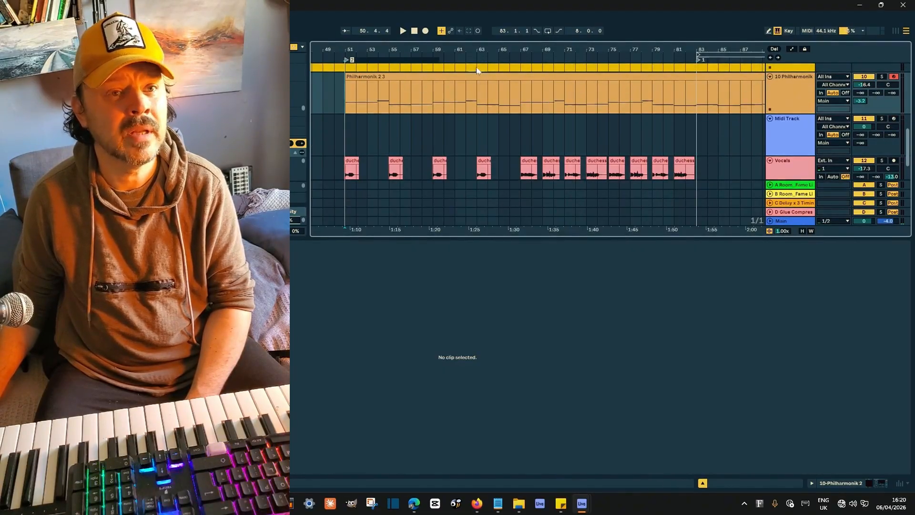
type("1")
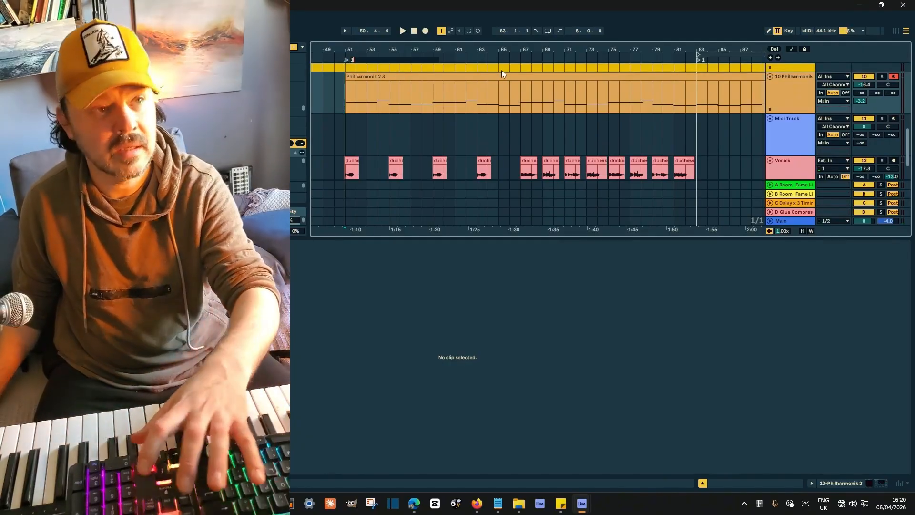
key("Return")
Step: Rename the locator at bar 83 to 2
right_click(698, 62)
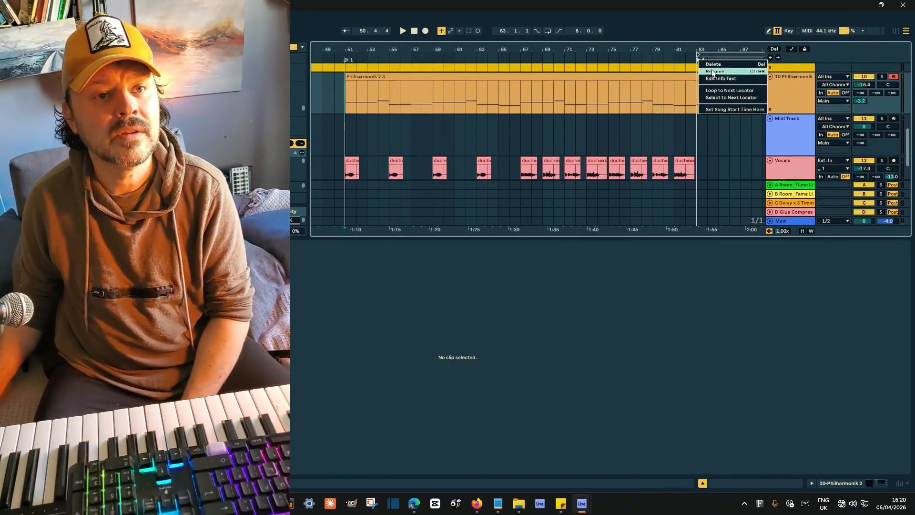
left_click(712, 66)
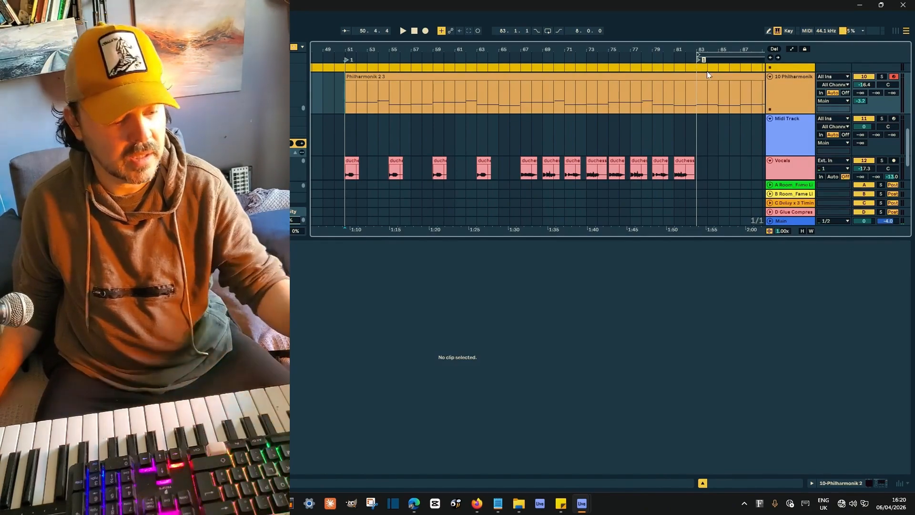
type("2")
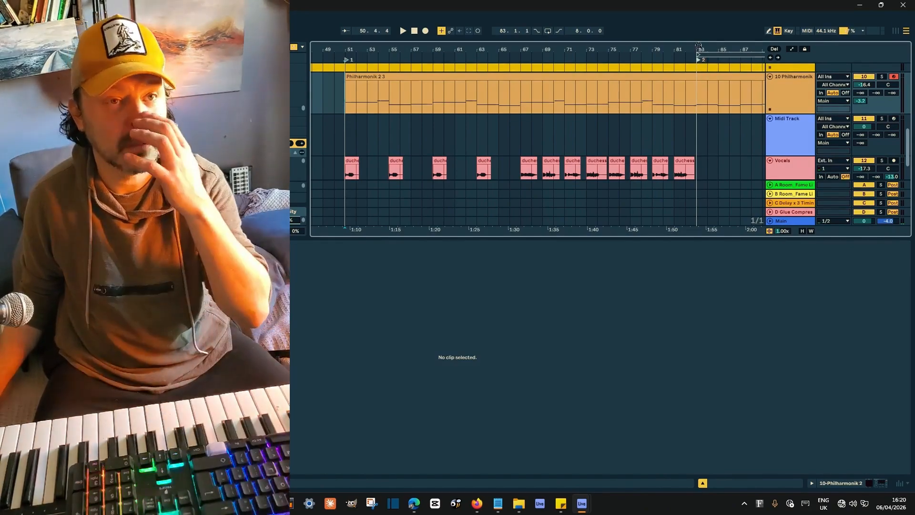
Step: Enlarge the arrangement area and delete the empty MIDI track above Vocals
left_click_drag(607, 143, 553, 214)
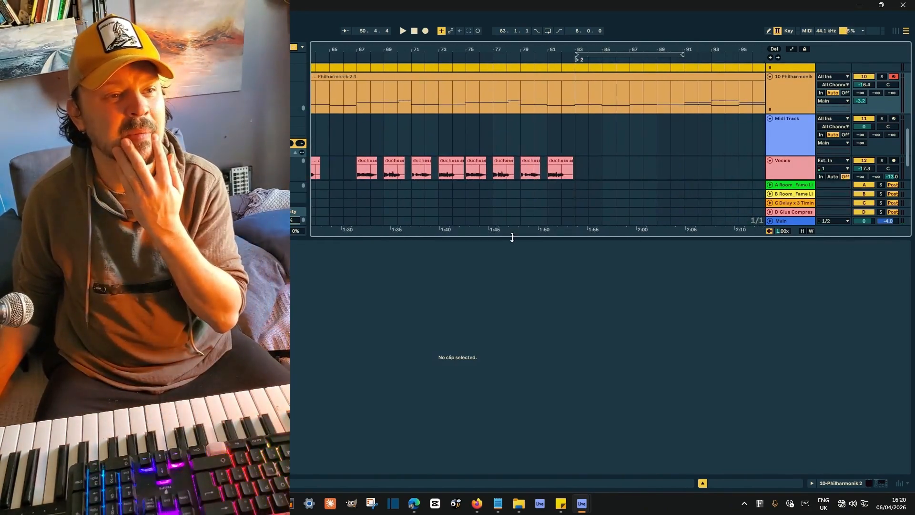
left_click_drag(513, 237, 512, 364)
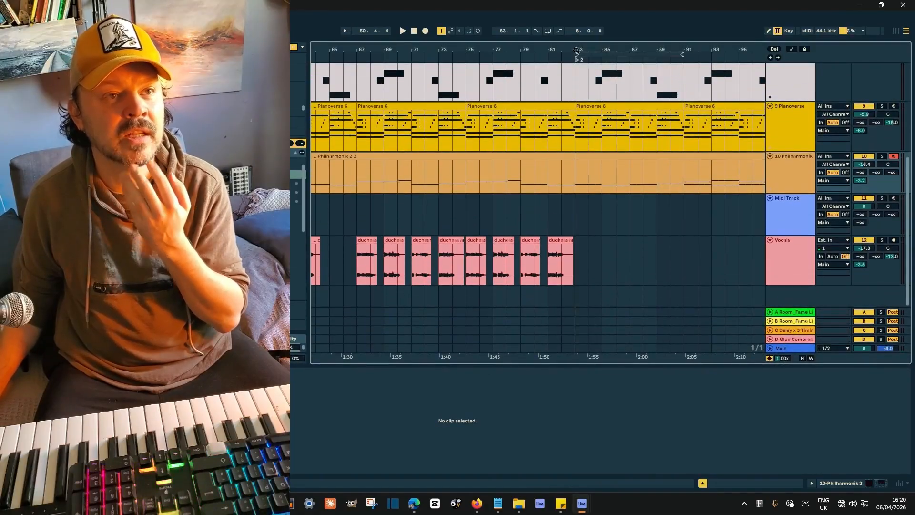
left_click_drag(577, 50, 505, 50)
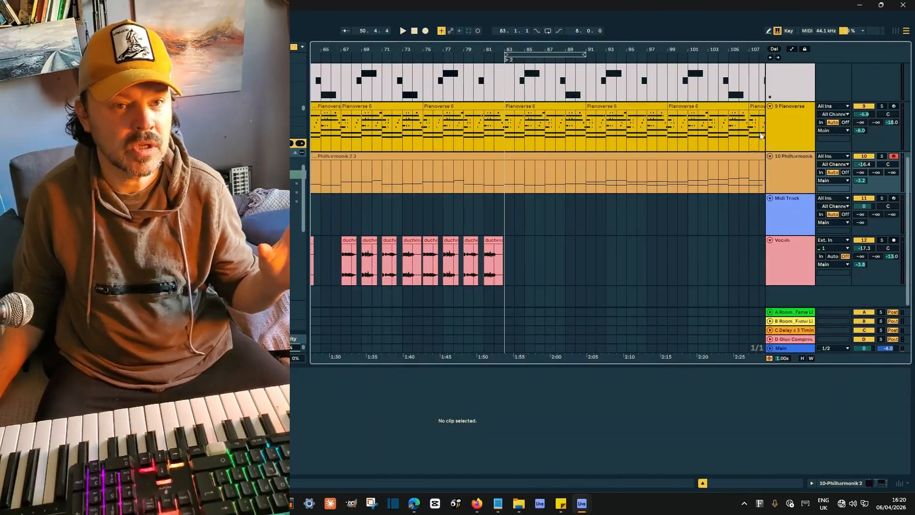
left_click(785, 200)
key("Delete")
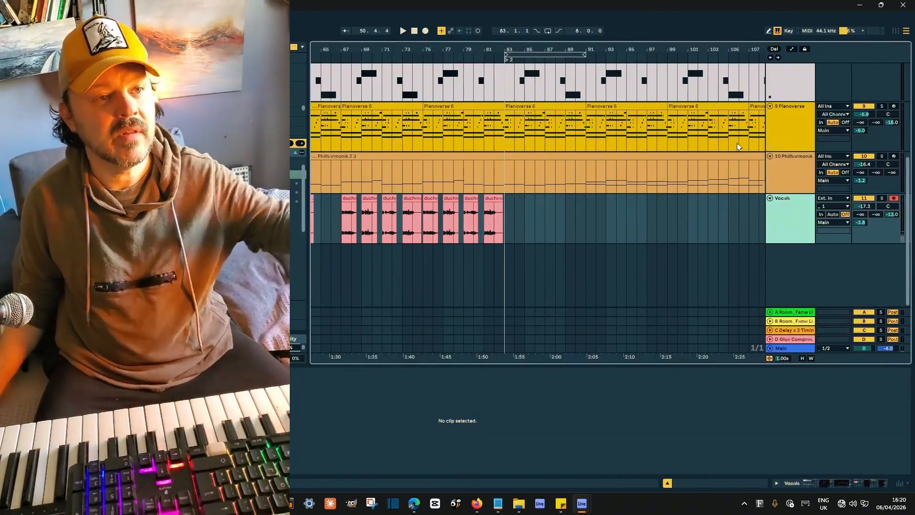
Step: Split the Philharmonik clip at bar 83, select its second part, and increase the track's height
left_click(503, 180)
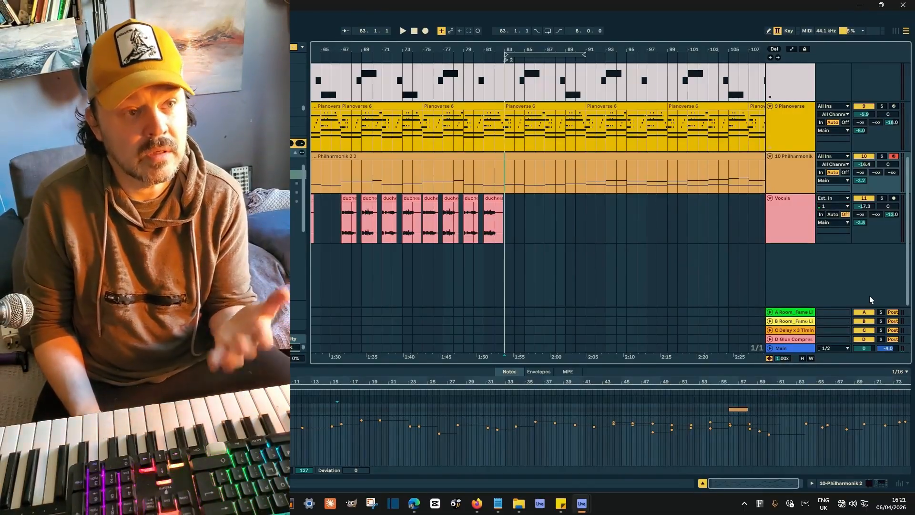
key("ctrl+e")
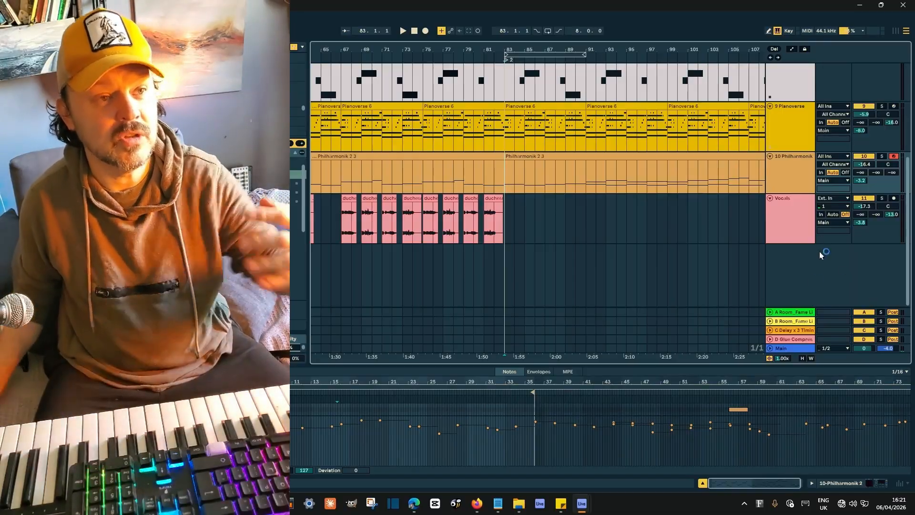
left_click(538, 159)
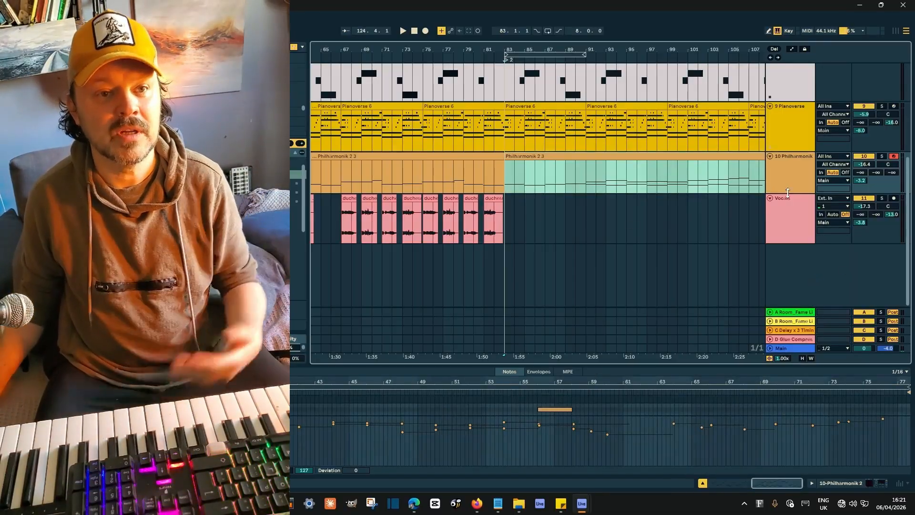
left_click_drag(787, 192, 787, 226)
scroll(538, 200, "right", 3)
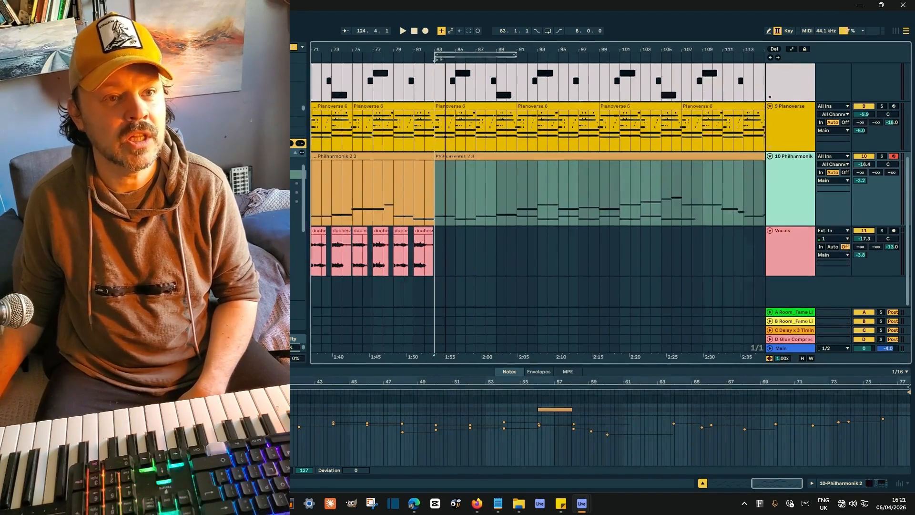
Step: Increase the height of the Vocals track in the arrangement
left_click_drag(445, 49, 421, 29)
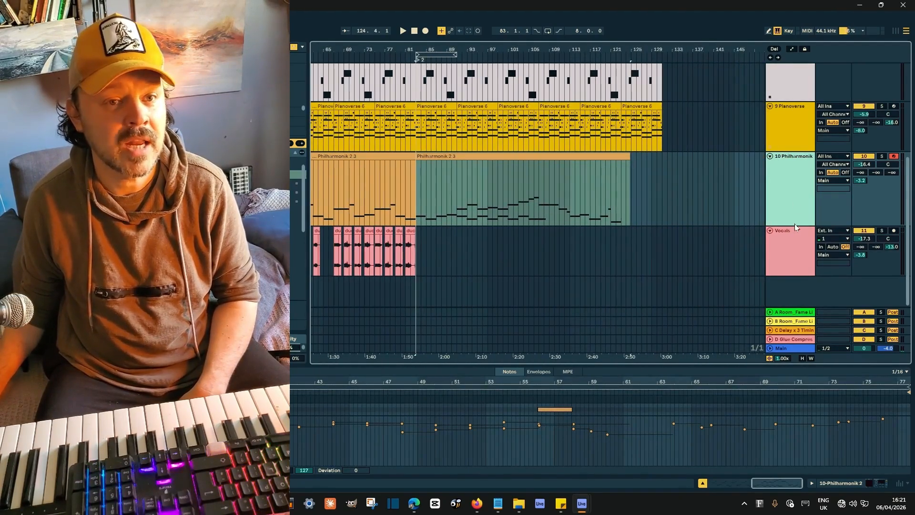
left_click_drag(784, 277, 785, 300)
left_click_drag(421, 49, 422, 90)
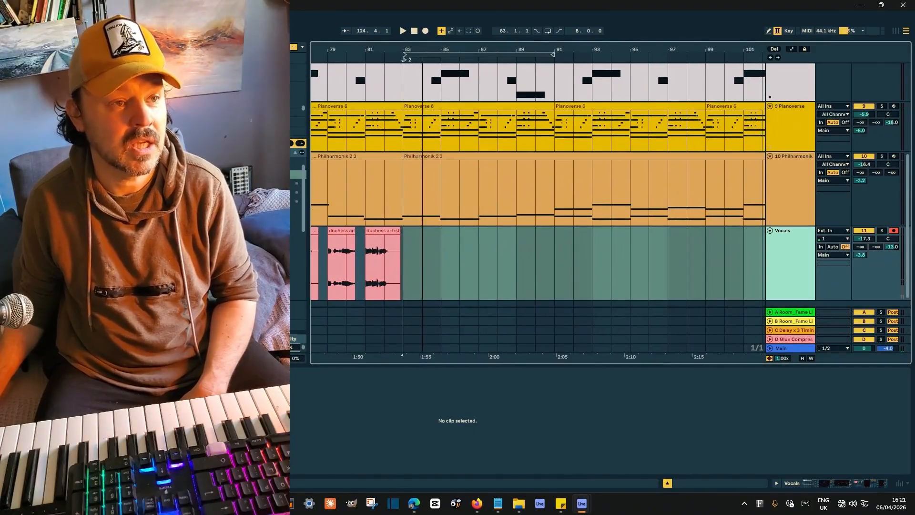
Step: Enlarge the note editor for the Philharmonik clip starting at bar 83 and select the clip's first note
left_click(463, 155)
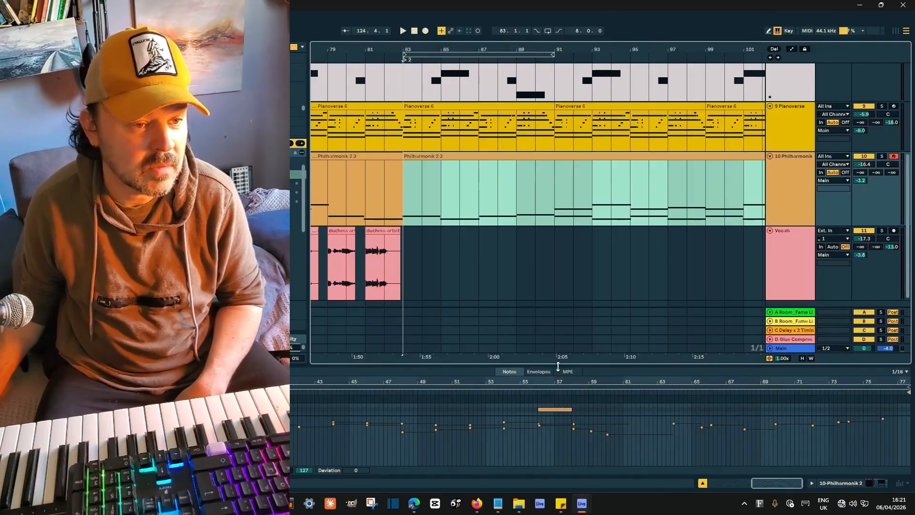
left_click_drag(558, 366, 556, 104)
mouse_move(203, 119)
left_mouse_down()
mouse_move(210, 170)
mouse_move(439, 172)
mouse_move(418, 201)
left_mouse_up()
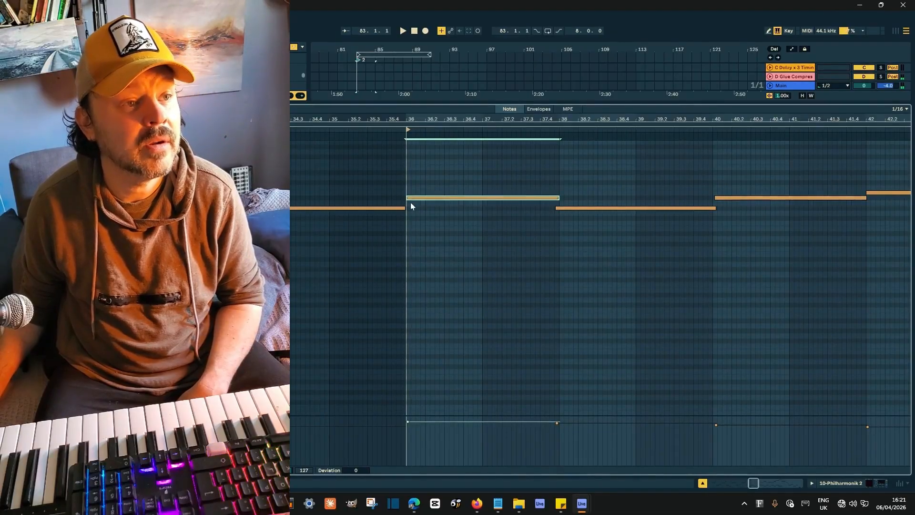
left_click_drag(406, 119, 411, 195)
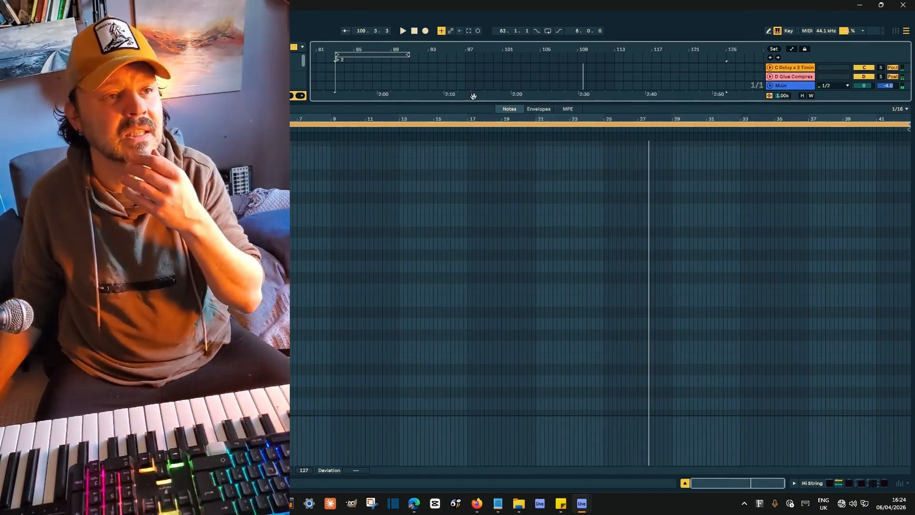
Step: Reduce the note editor's height and try to record a melody into the Hi String track from bar 83
left_click_drag(468, 101, 468, 330)
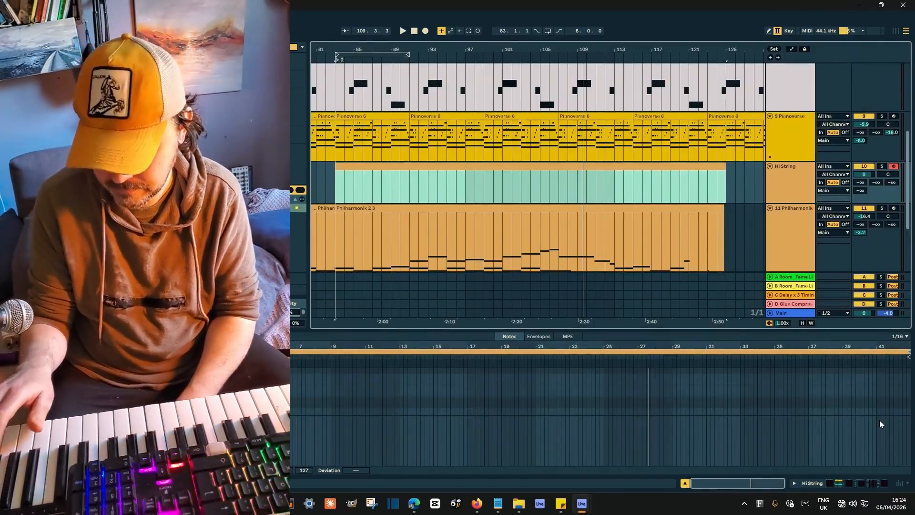
key("F9")
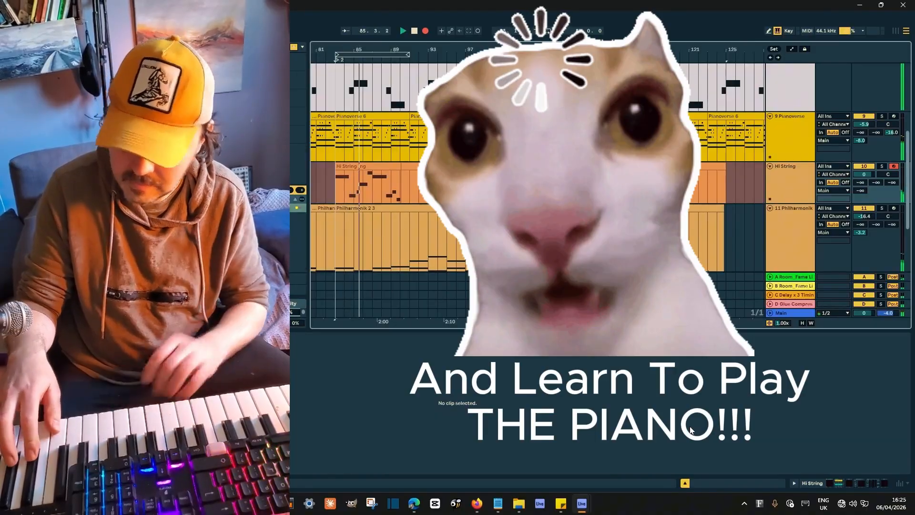
key("space")
key("F9")
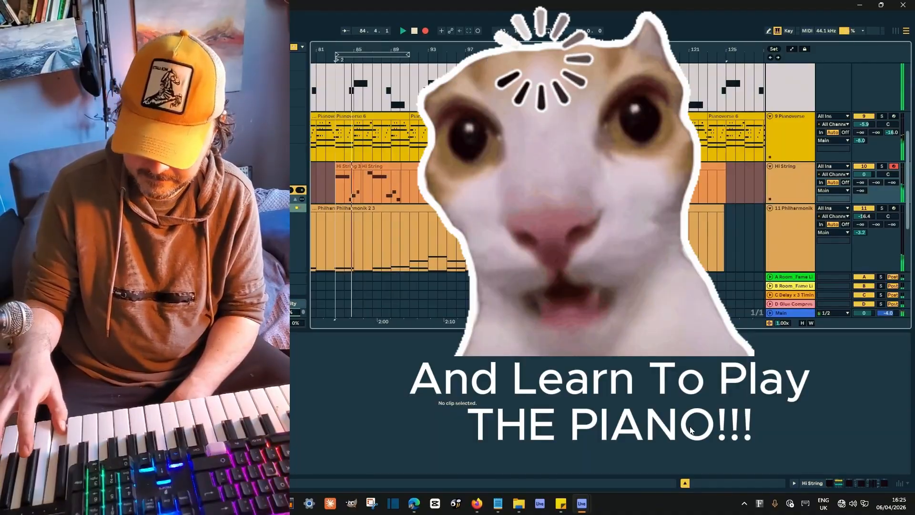
key("space")
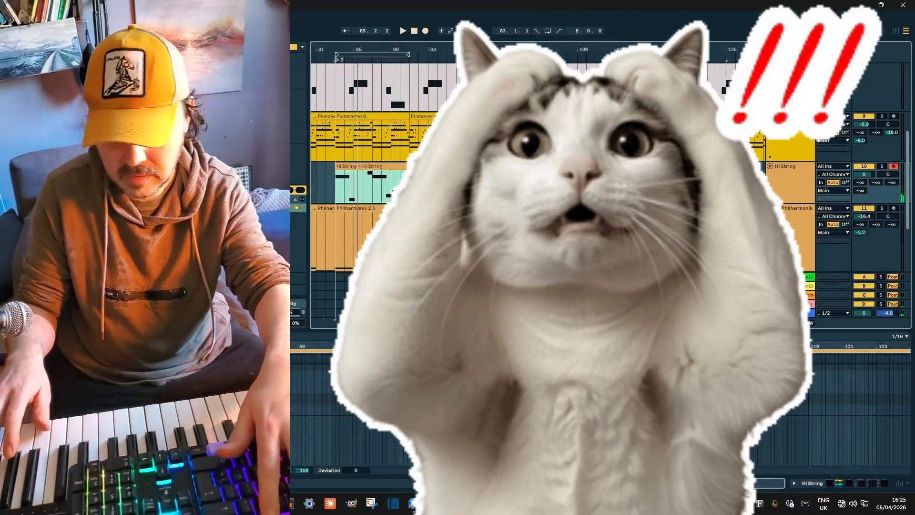
Step: Record the Hi String melody from bar 83 up to bar 99 and split the clip at bar 99
key("F9")
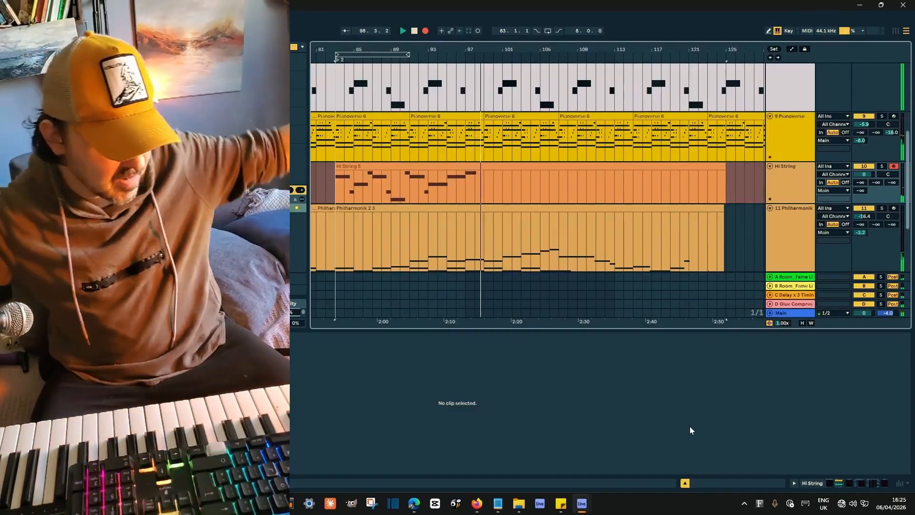
key("space")
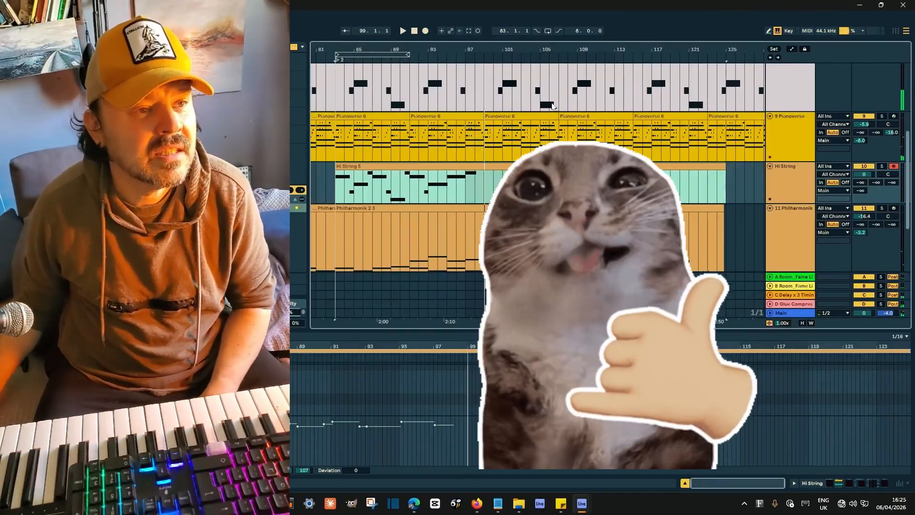
double_click(518, 166)
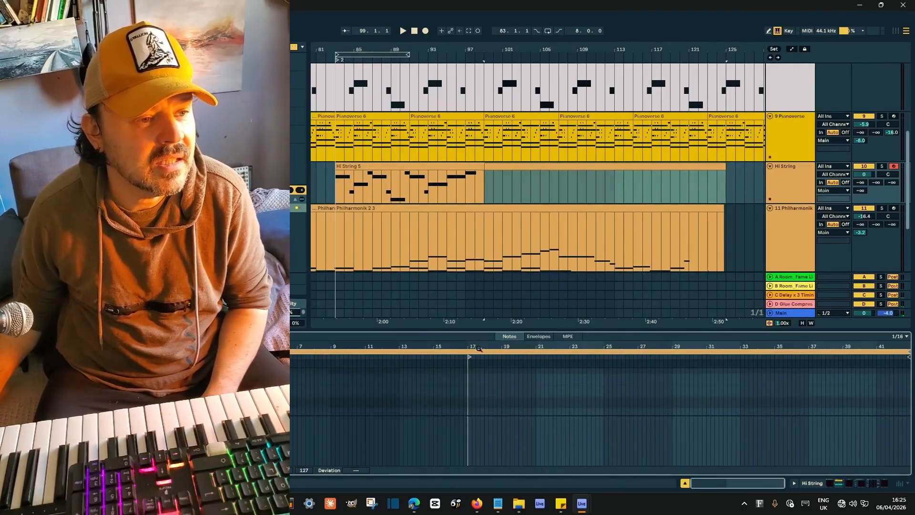
left_click_drag(449, 330, 487, 166)
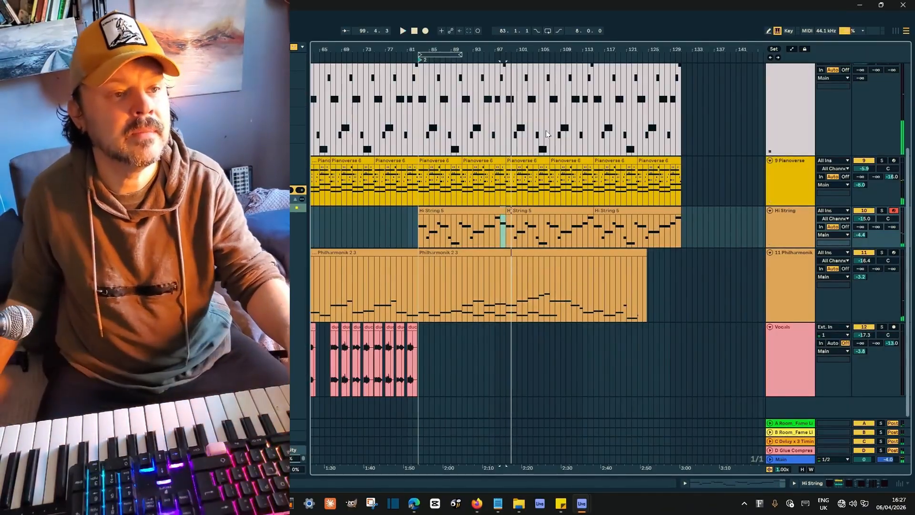
Step: In the first Hi String clip, change the bar 15 note to B5 and place a C#6 note at bar 16
left_click(491, 239)
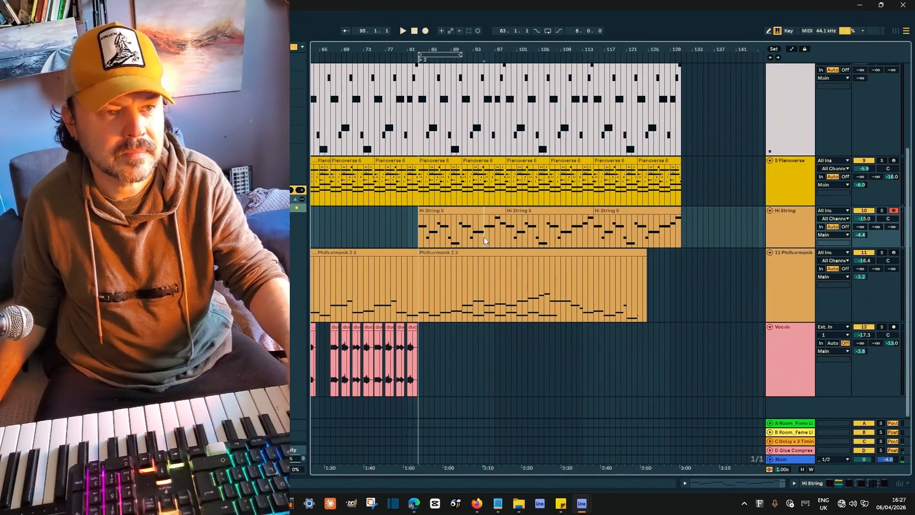
double_click(485, 236)
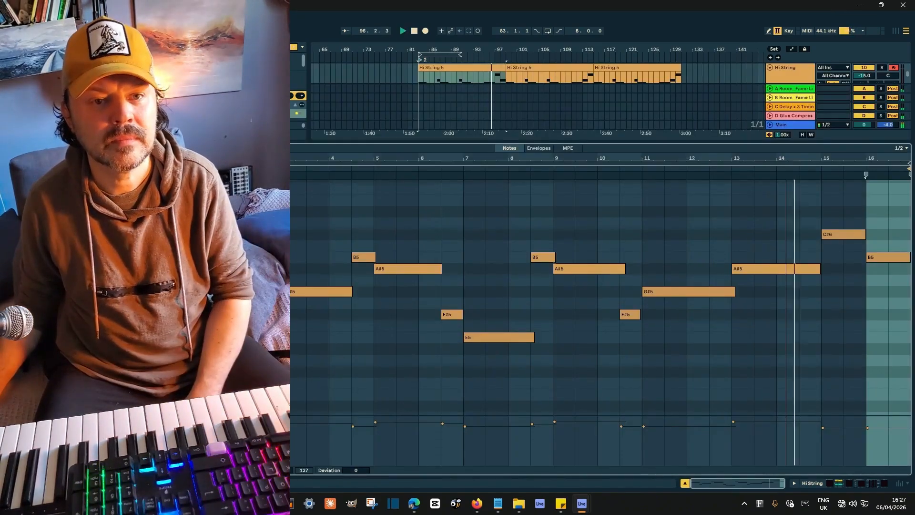
left_click_drag(866, 159, 868, 199)
key("space")
left_click_drag(837, 236, 837, 260)
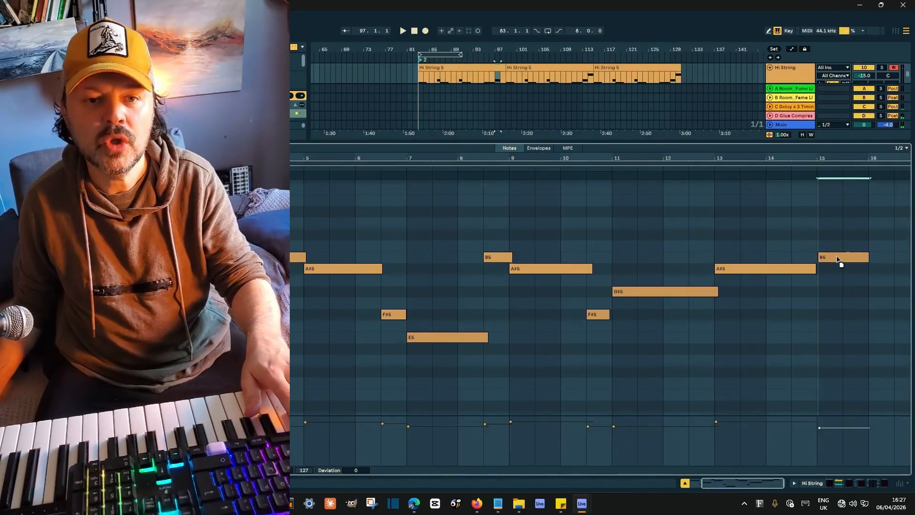
double_click(878, 234)
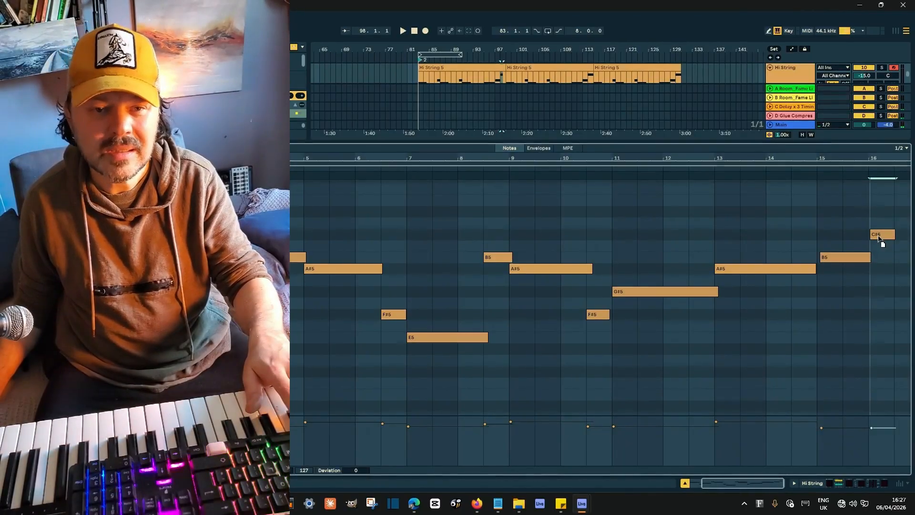
left_click_drag(870, 257, 868, 257)
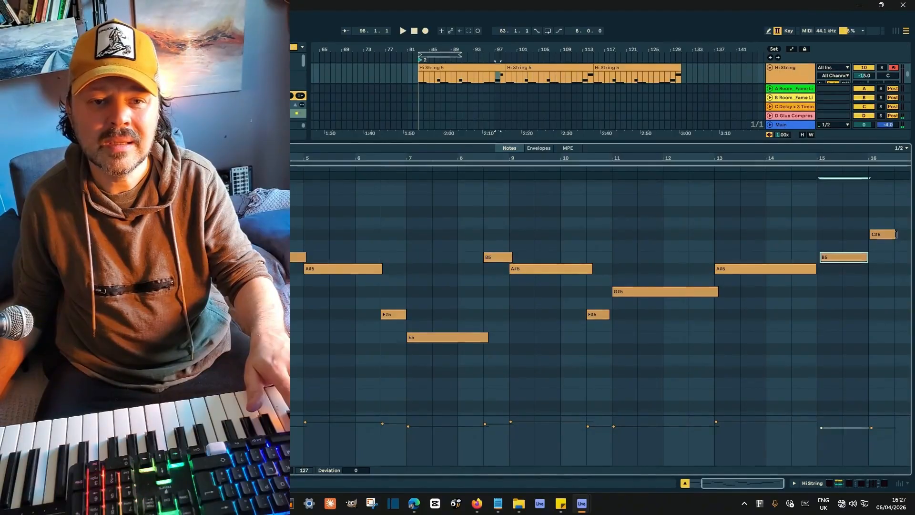
Step: Start the C#6 note half a bar later and fit the B5 note from bar 15 up to it, checking by playback
left_click(794, 241)
key("space")
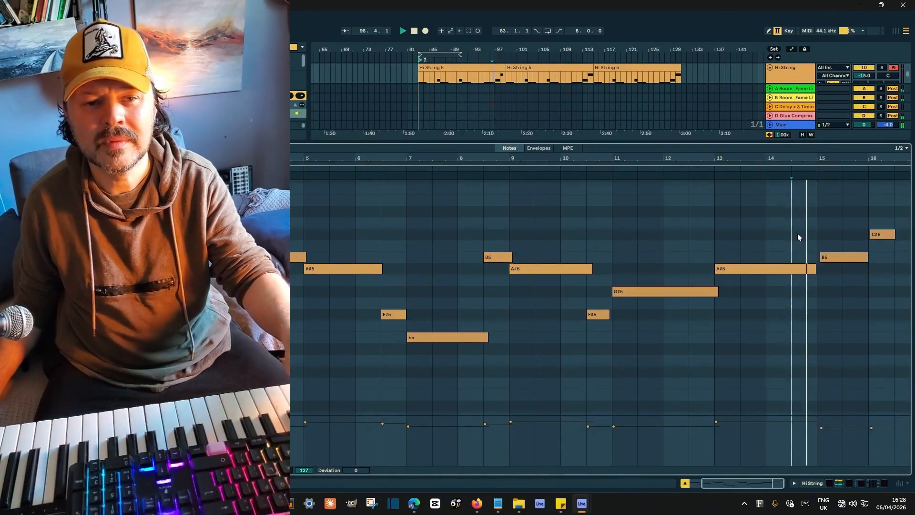
mouse_move(880, 237)
left_mouse_down()
mouse_move(905, 236)
mouse_move(869, 257)
mouse_move(890, 257)
left_mouse_up()
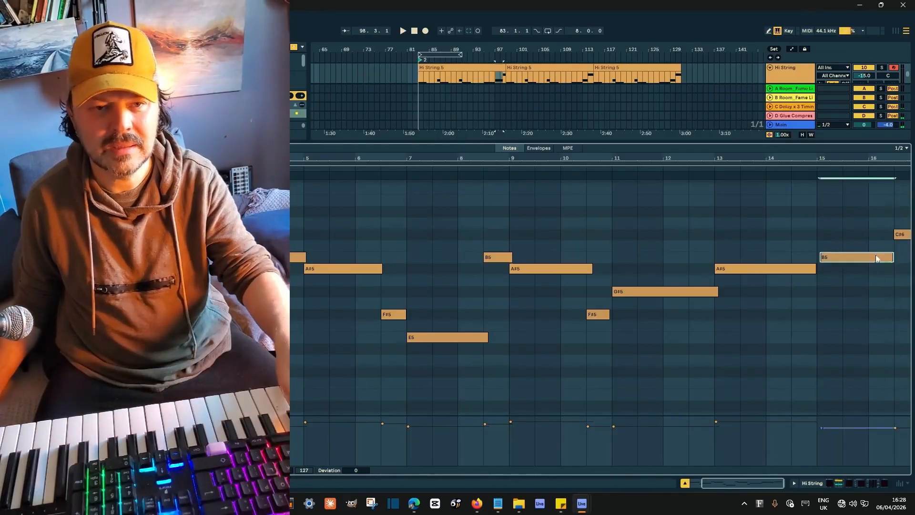
left_click(817, 236)
key("space")
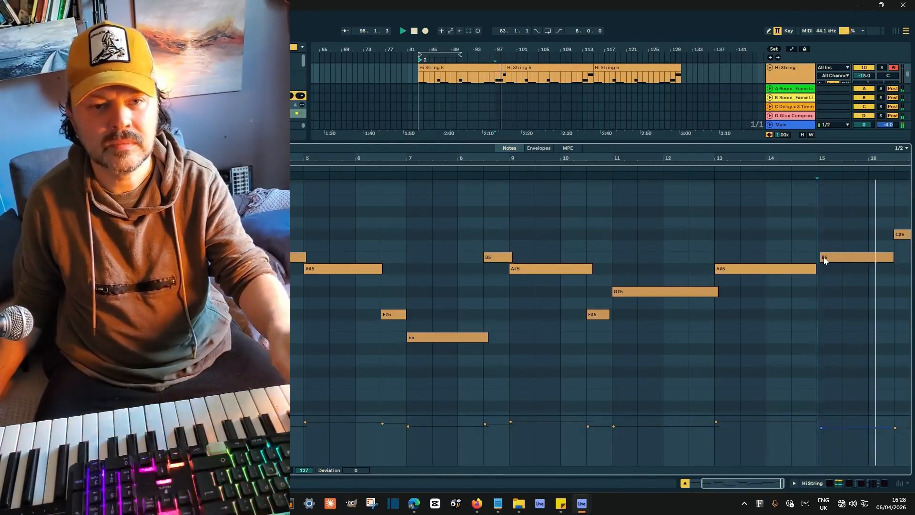
key("space")
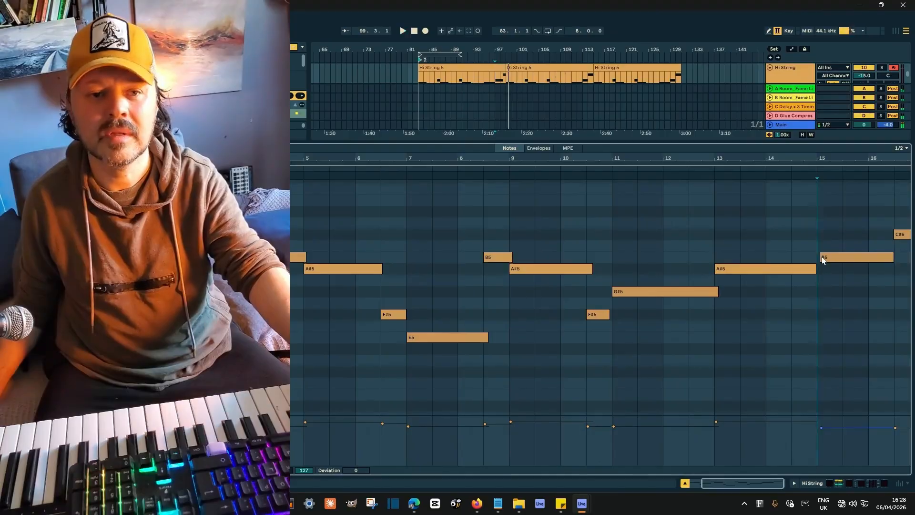
left_click(822, 257)
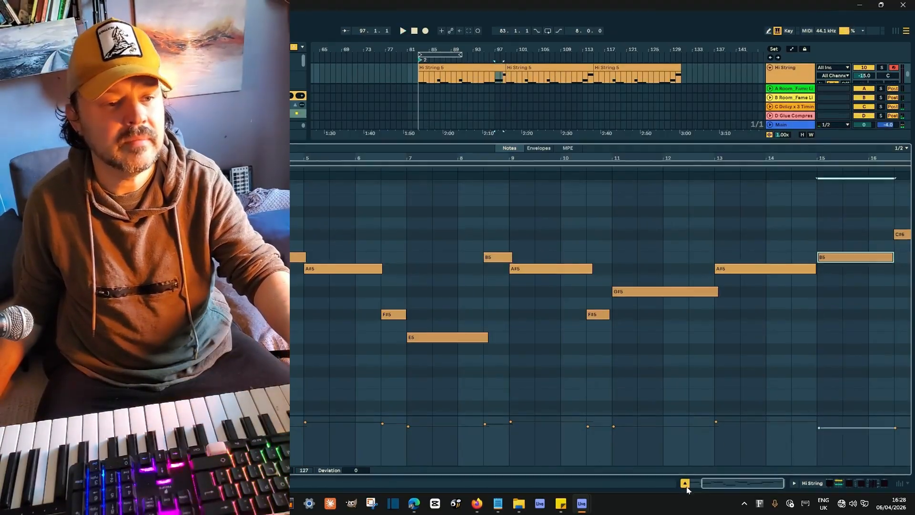
Step: Replace the Hi String clip at bar 99 with a copy of the edited clip from bar 83
left_click(685, 483)
left_click(459, 212)
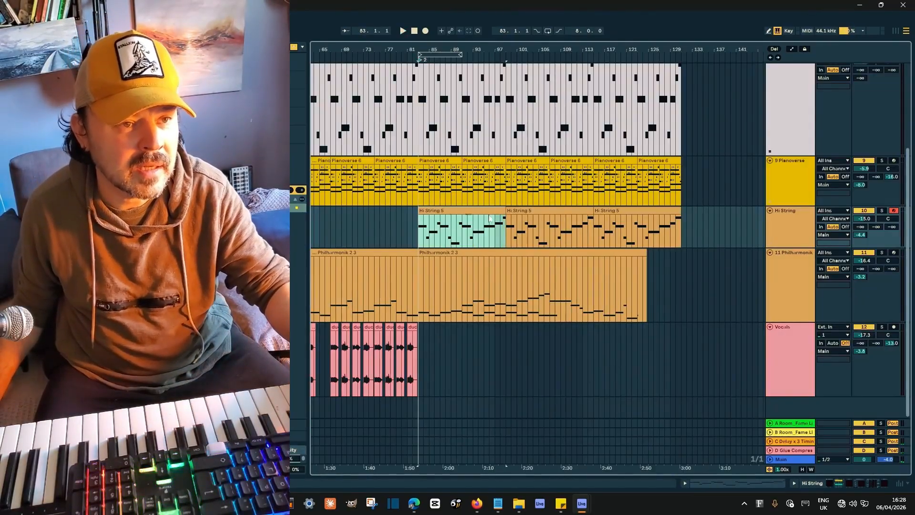
left_click_drag(470, 214, 562, 223)
left_click(582, 223)
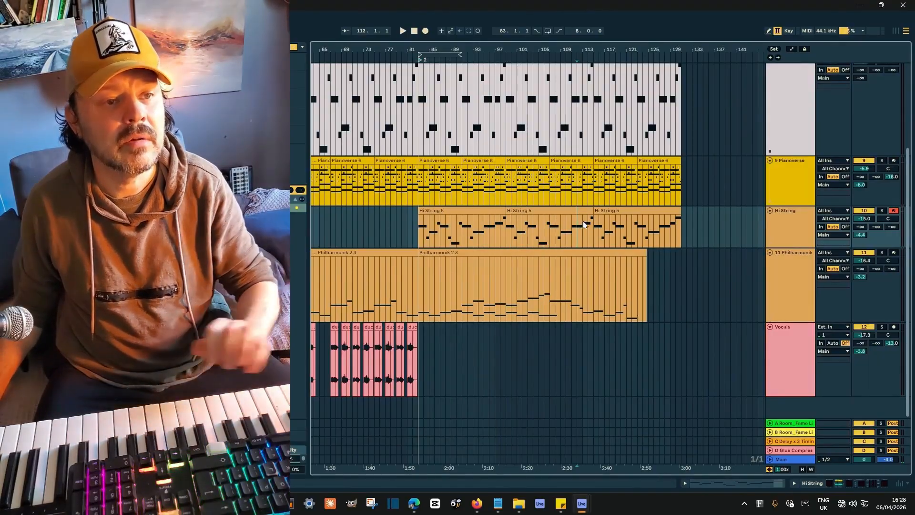
Step: In the Hi String clip at bar 99, swap the last two pitches to C#6 then B5 and play the ending
double_click(576, 208)
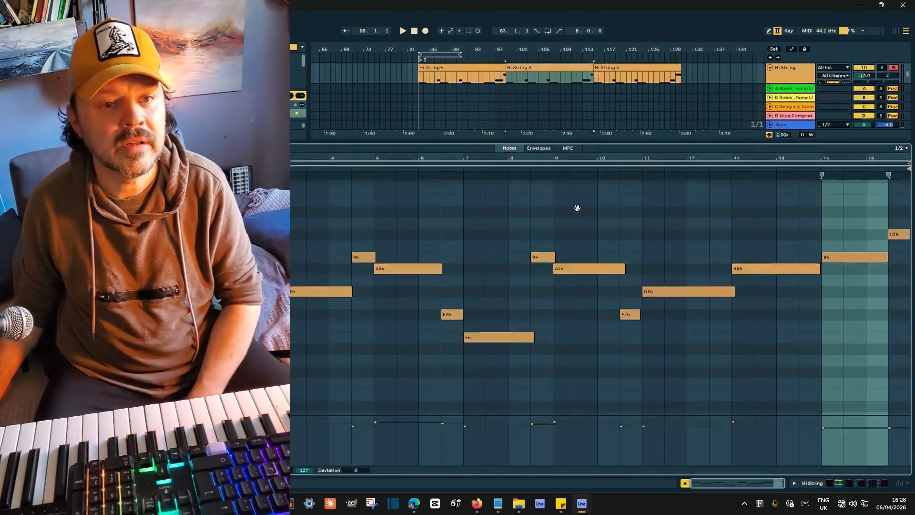
left_click(856, 276)
left_click_drag(853, 256, 850, 237)
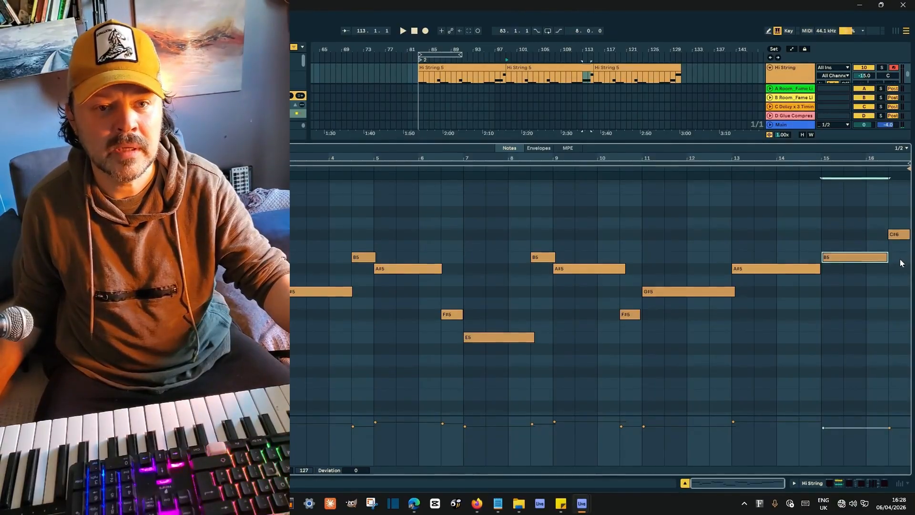
left_click_drag(858, 238, 858, 242)
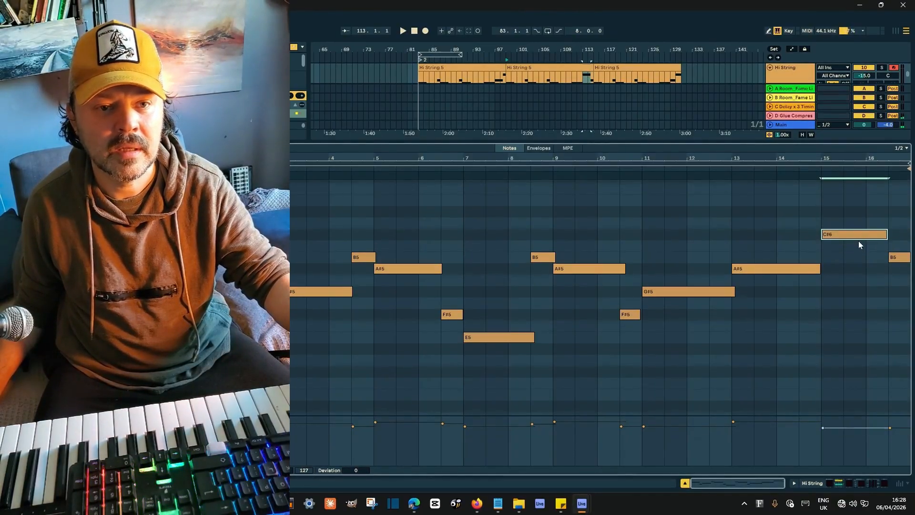
left_click(813, 213)
key("space")
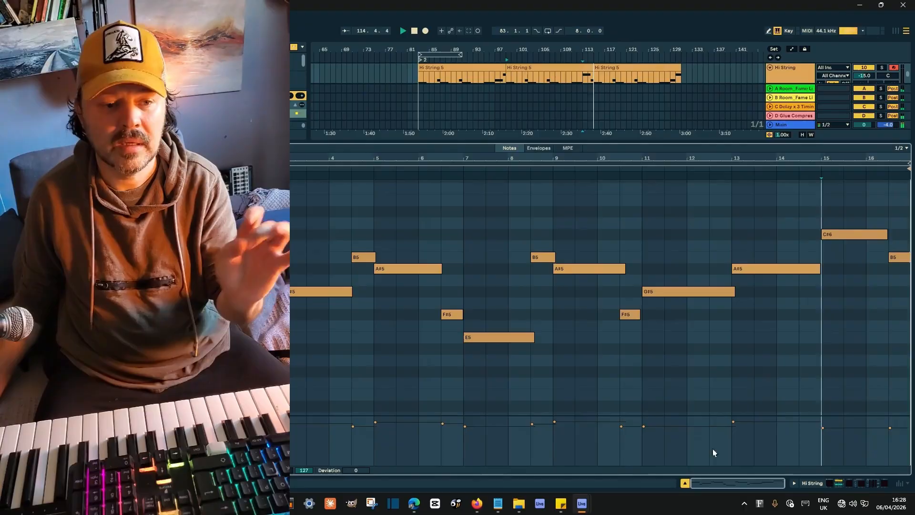
Step: Return to the full arrangement and delete the third Hi String clip, starting at bar 115
left_click(685, 483)
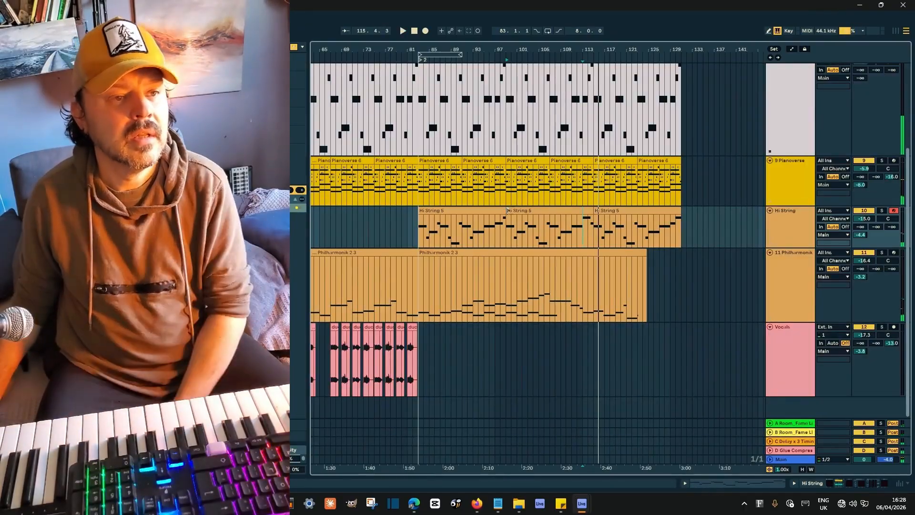
left_click(646, 214)
key("space")
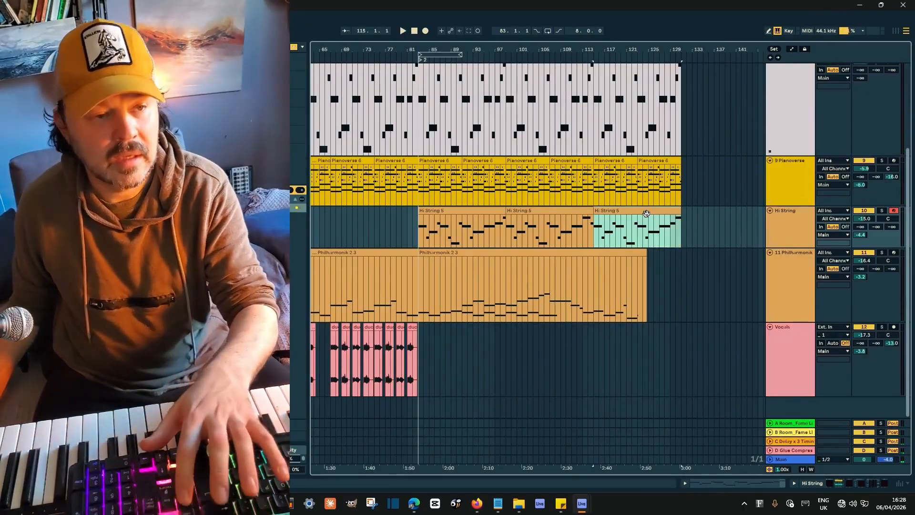
key("Delete")
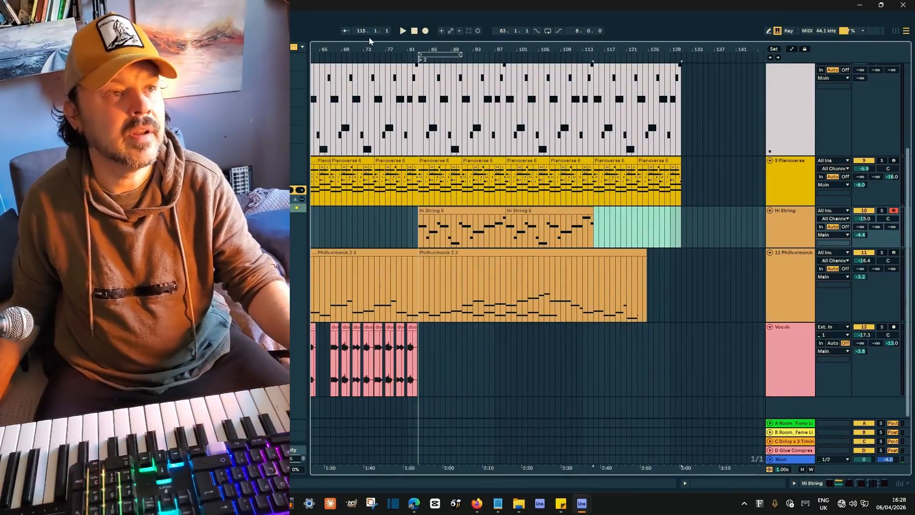
Step: Copy the Vocals clips that begin at bar 51 to bar 115
left_click_drag(362, 49, 453, 29)
right_click(517, 356)
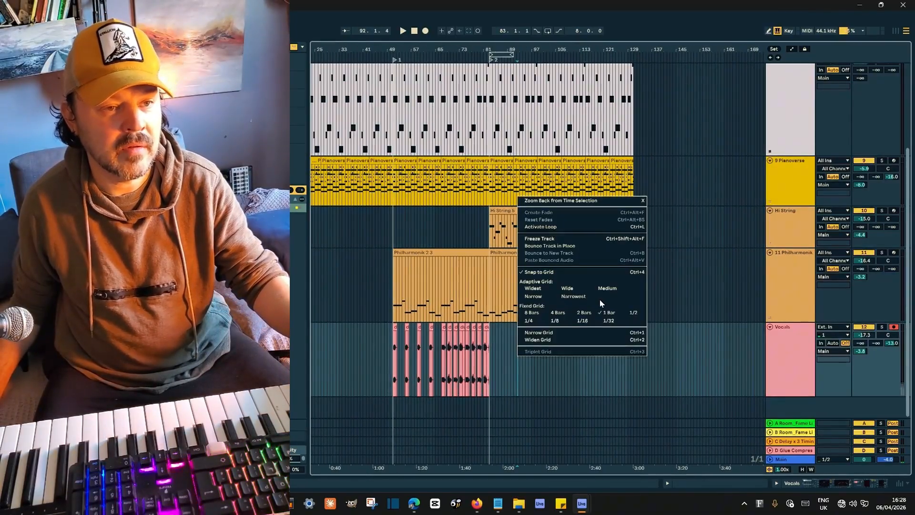
left_click(507, 363)
left_click_drag(504, 363, 587, 343)
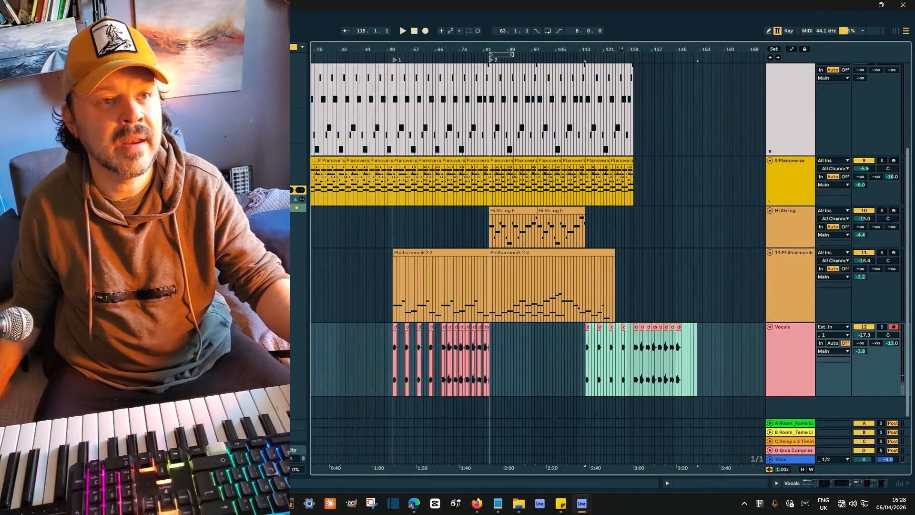
Step: Extend the Pianoverse part from bar 131 to bar 147 with copies of its clips
left_click_drag(620, 49, 619, 76)
left_click_drag(535, 174, 716, 167)
scroll(645, 179, "up", 3)
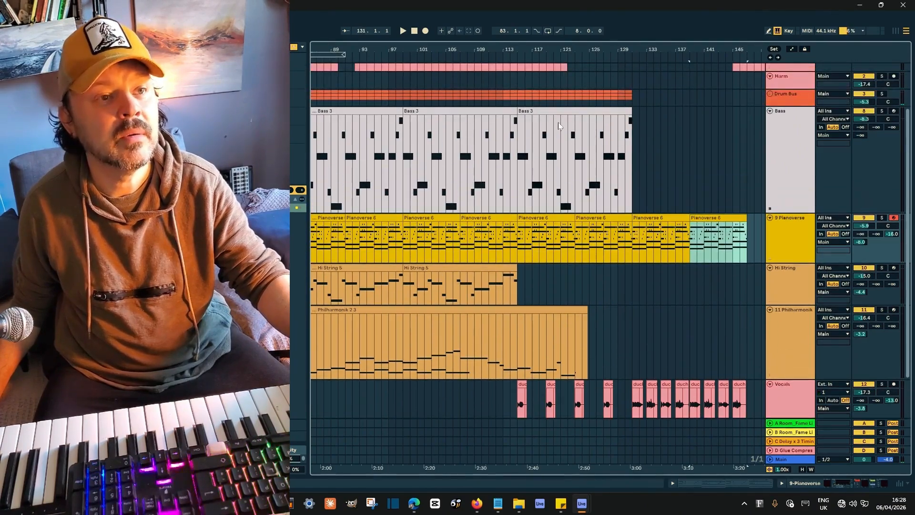
Step: Copy the Bass 3 clip from bar 115 to bar 131 and add a locator at bar 131
left_click(554, 112)
mouse_move(539, 119)
left_mouse_down()
mouse_move(654, 130)
mouse_move(645, 133)
left_mouse_up()
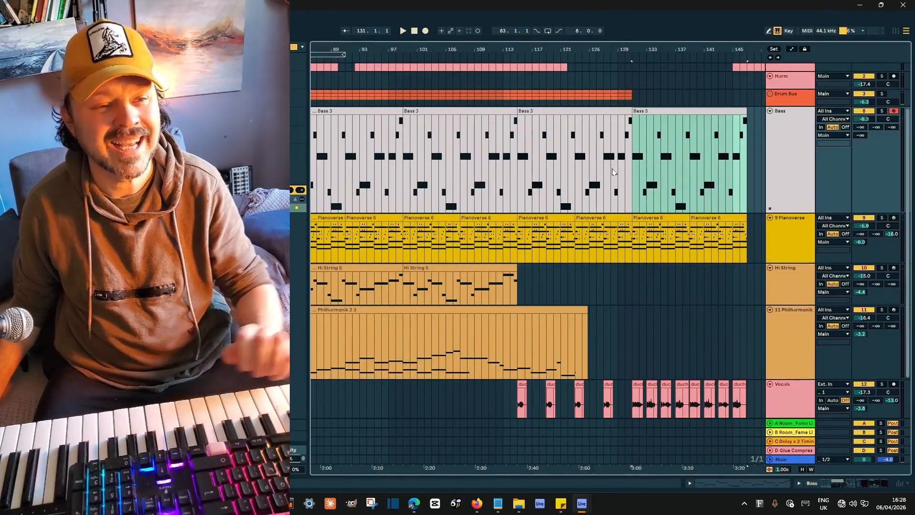
right_click(633, 55)
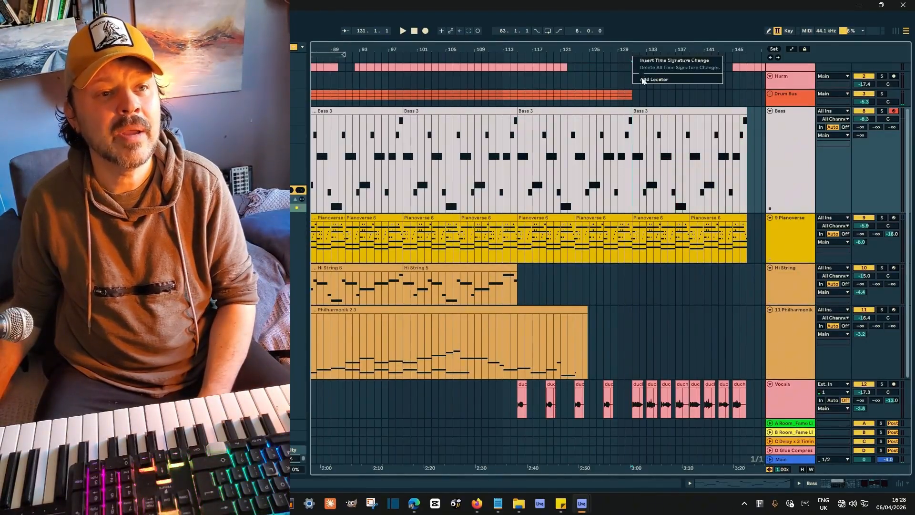
left_click(644, 76)
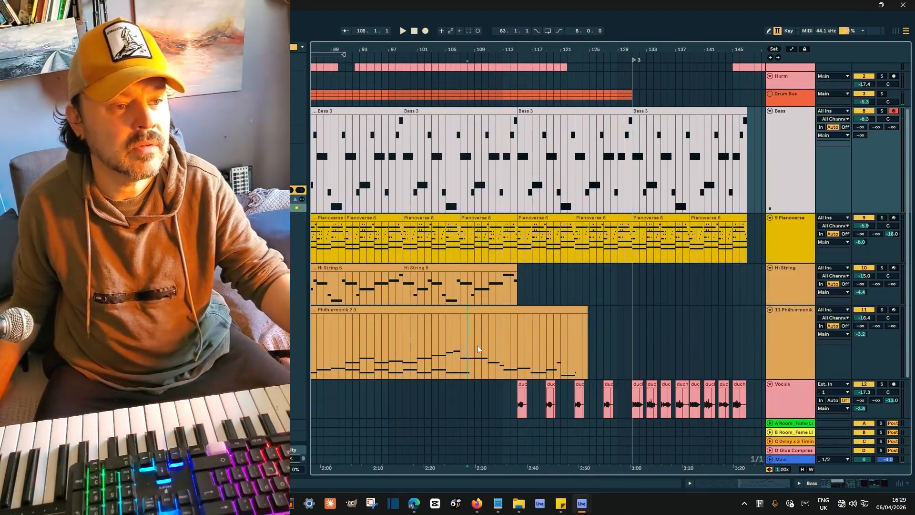
Step: Copy the Philharmonik clip that begins at bar 51 to bar 115 and extend the copy to bar 147
left_click_drag(478, 349, 602, 343)
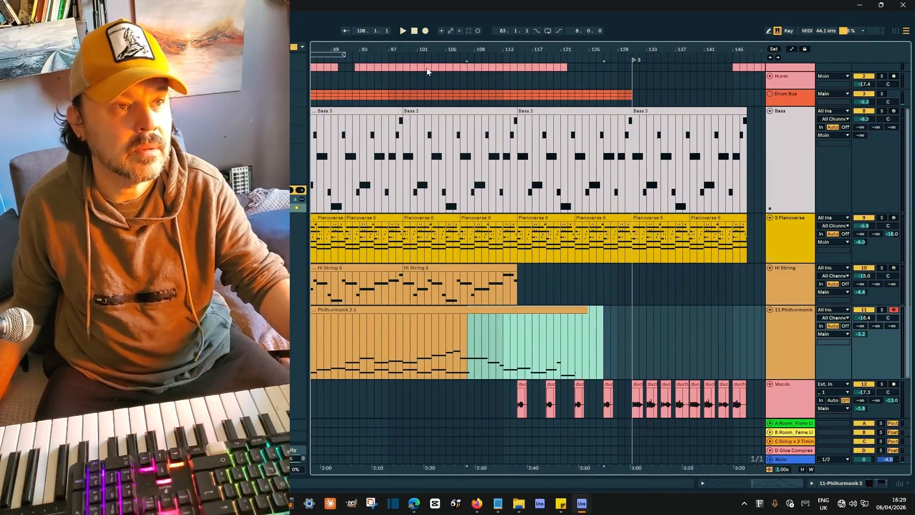
left_click_drag(422, 47, 526, 42)
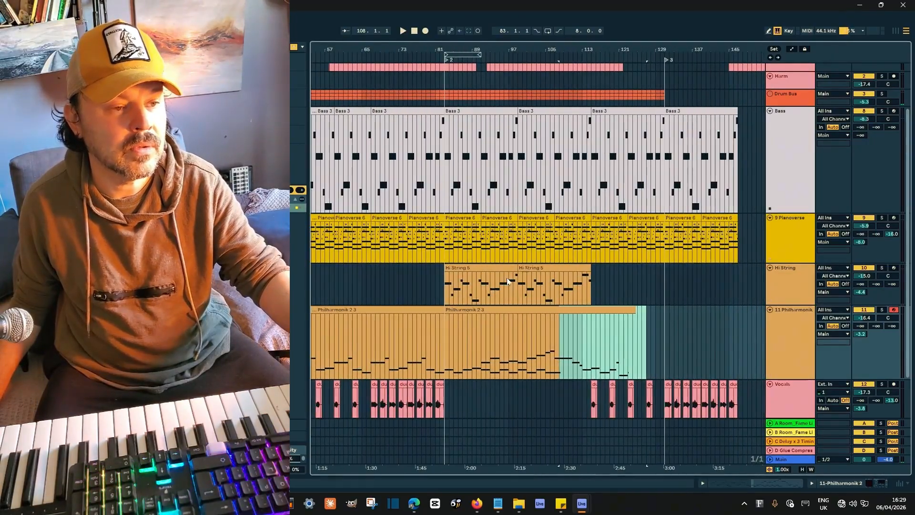
left_click_drag(379, 52, 491, 52)
left_click_drag(407, 327, 733, 331)
left_click_drag(680, 51, 423, 57)
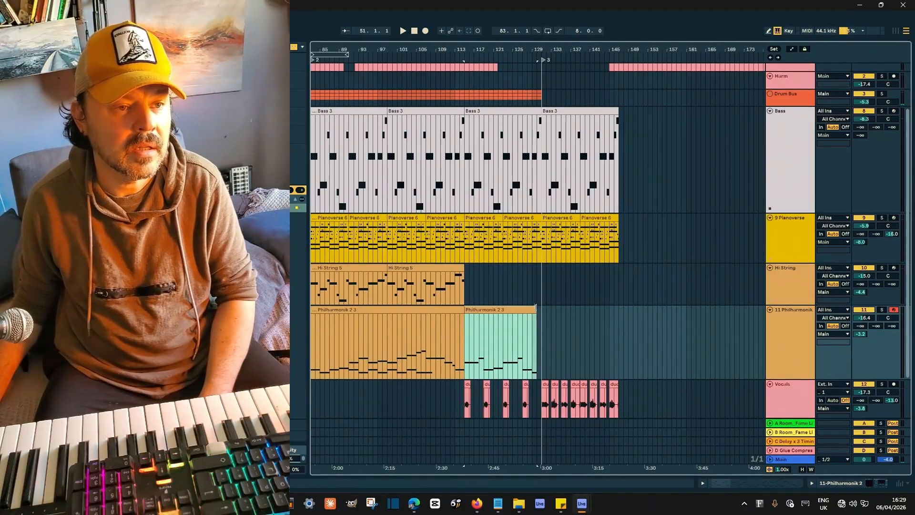
left_click_drag(536, 308, 619, 308)
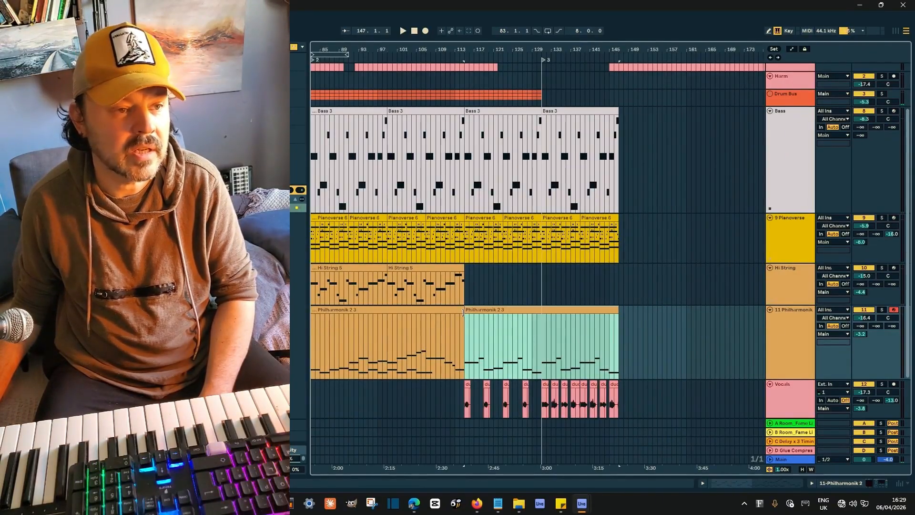
Step: Extend the Philharmonik clip that starts at bar 83 to bar 123, and play the arrangement from bar 43
left_click_drag(461, 315, 502, 323)
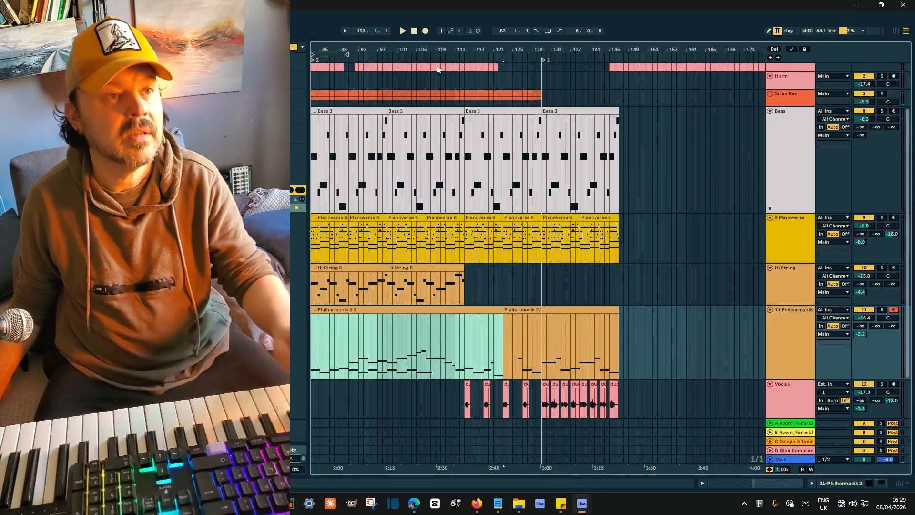
left_click_drag(437, 49, 607, 43)
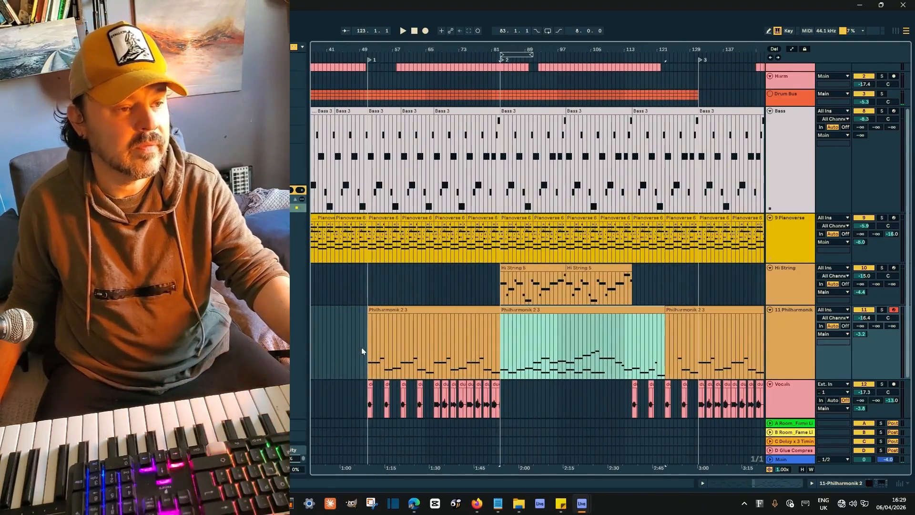
left_click_drag(361, 47, 458, 51)
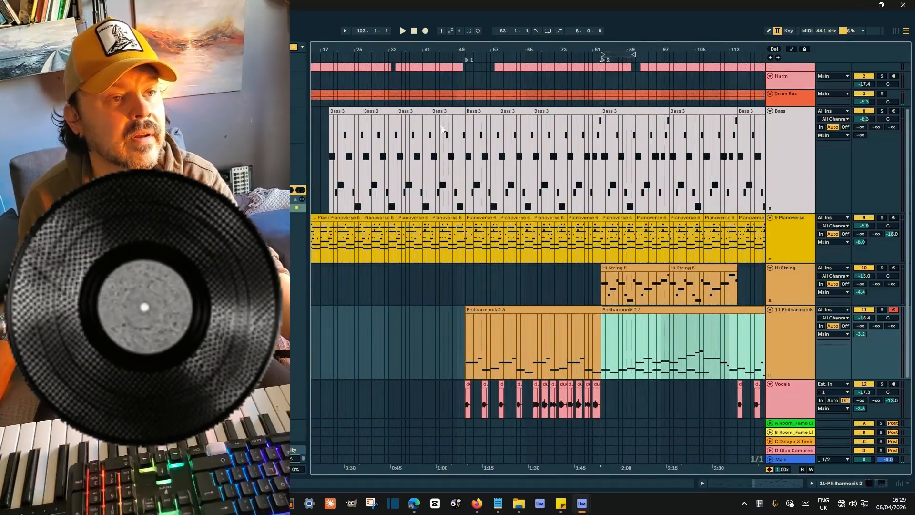
left_click(445, 109)
key("space")
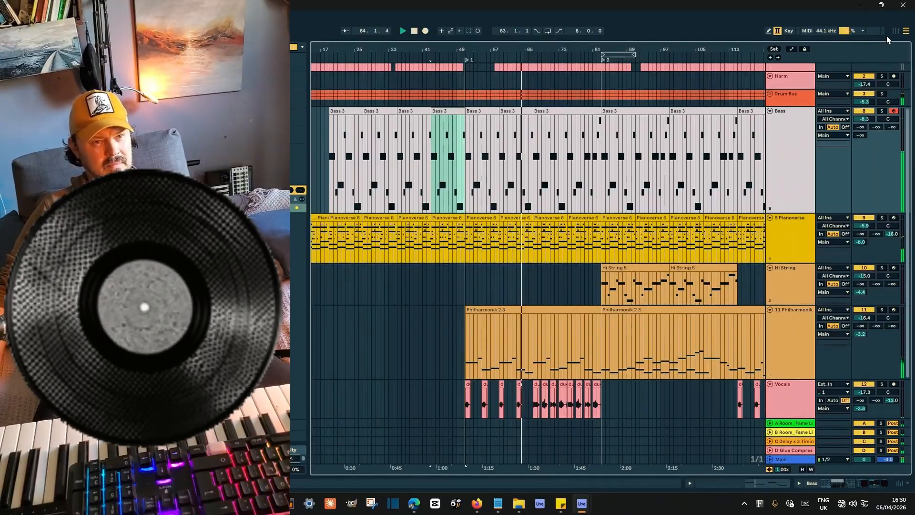
Step: Unfold the Drum Bus group and show the automation lanes around bar 83
left_click_drag(605, 50, 774, 98)
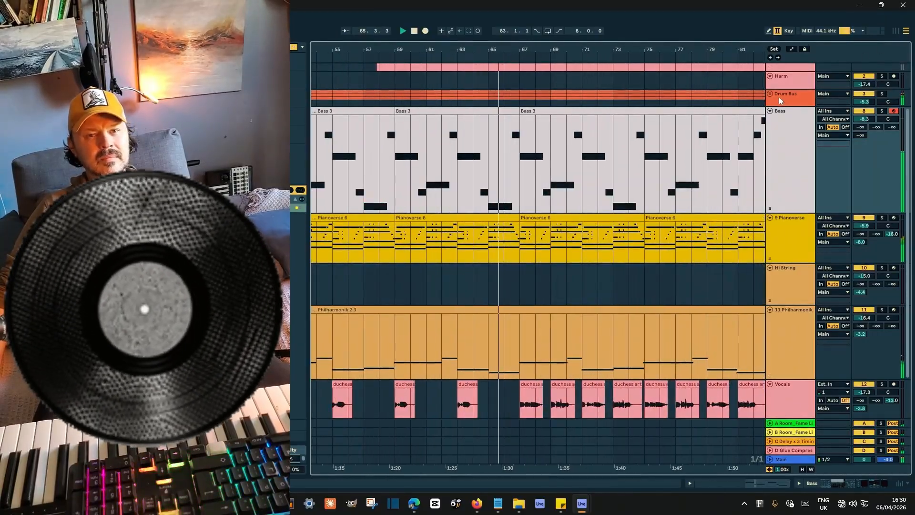
left_click(771, 95)
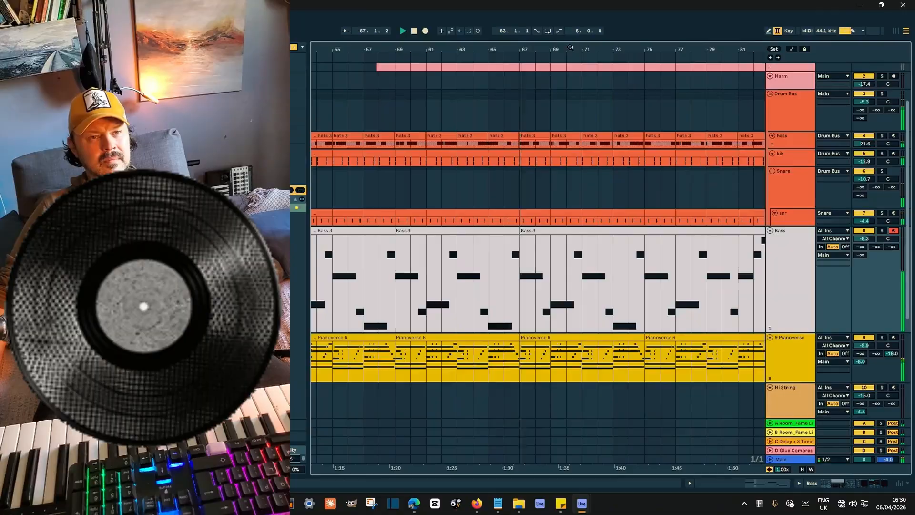
left_click_drag(570, 48, 346, 41)
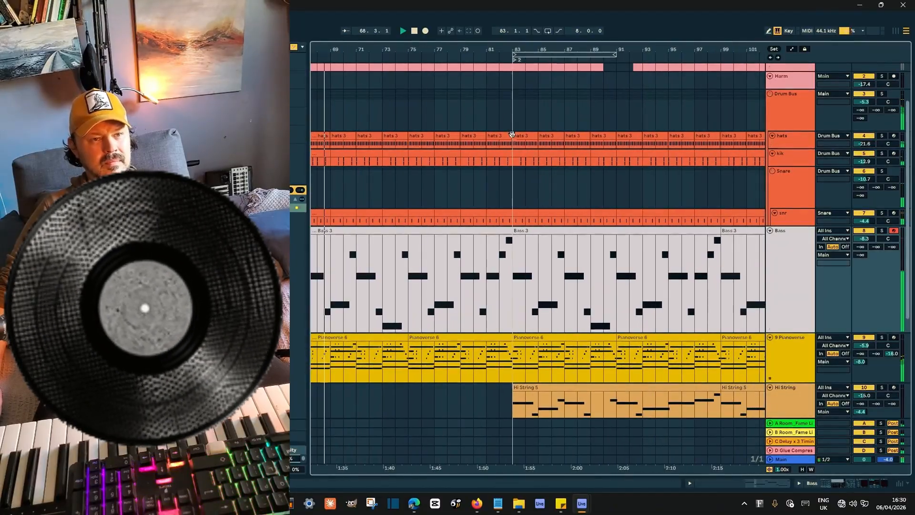
right_click(865, 136)
left_click(800, 140)
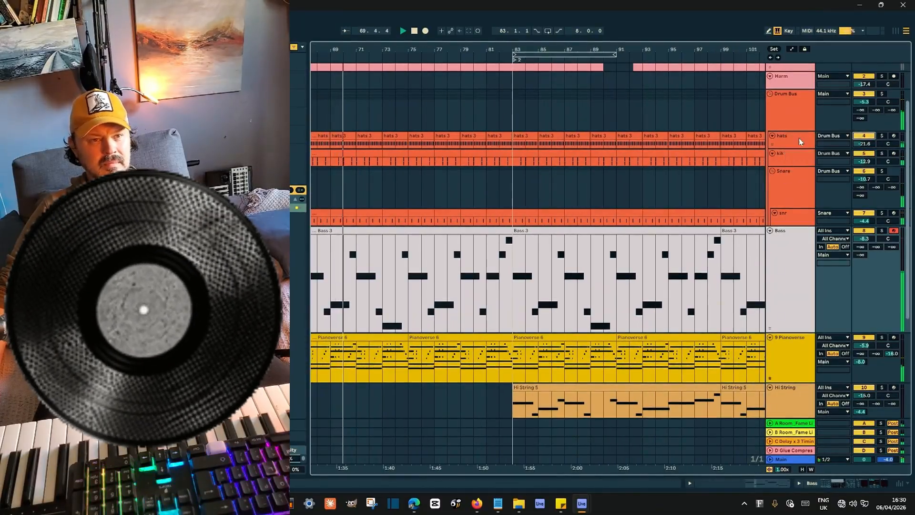
right_click(495, 122)
left_click(507, 127)
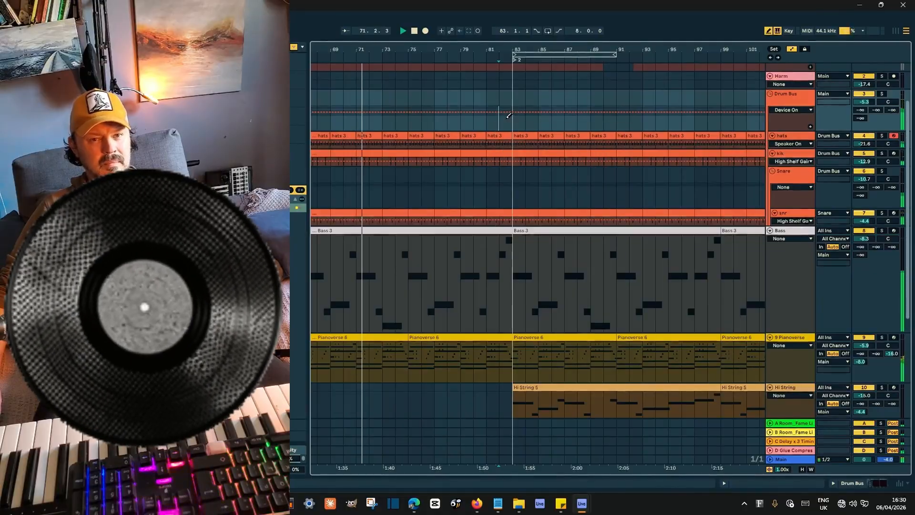
Step: Try switching the Drum Bus's Device On automation off from bar 81 to bar 83, and restore it to on
left_click_drag(509, 116, 509, 125)
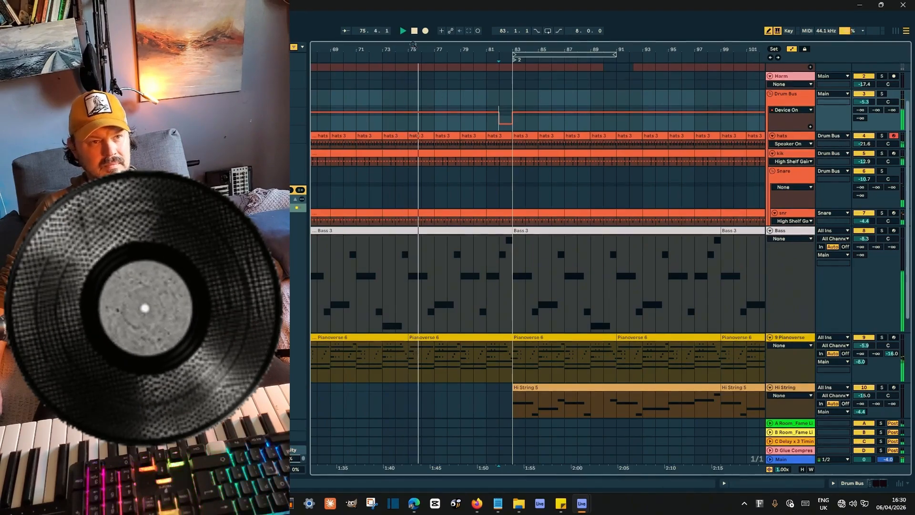
left_click_drag(413, 44, 489, 29)
scroll(622, 212, "down", 3)
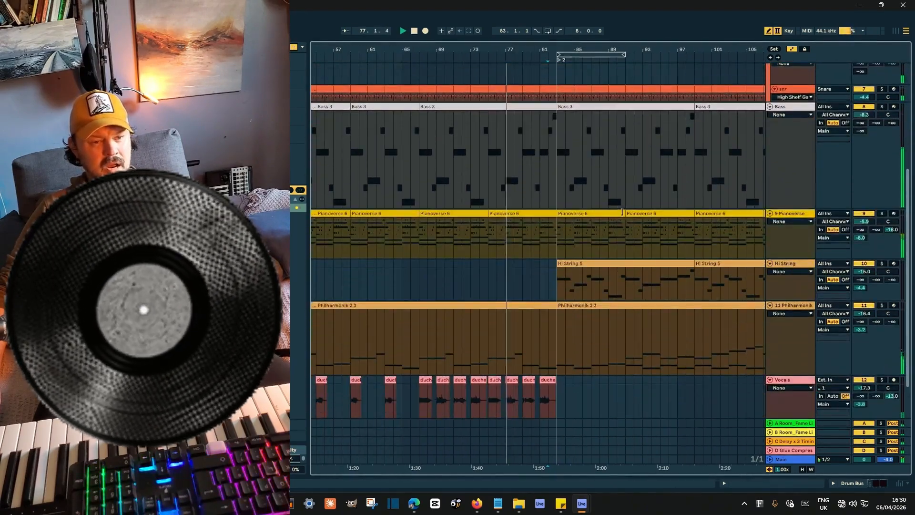
scroll(622, 212, "down", 2)
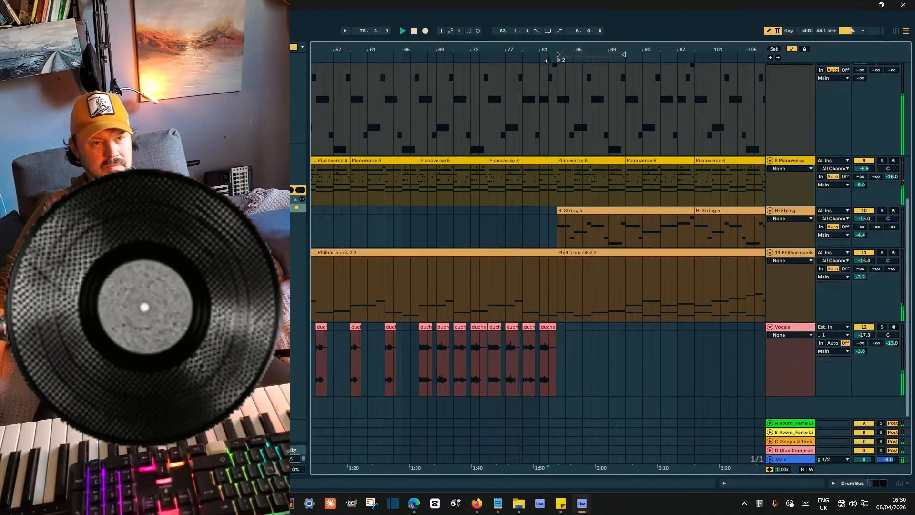
left_click_drag(546, 61, 542, 76)
scroll(548, 105, "up", 9)
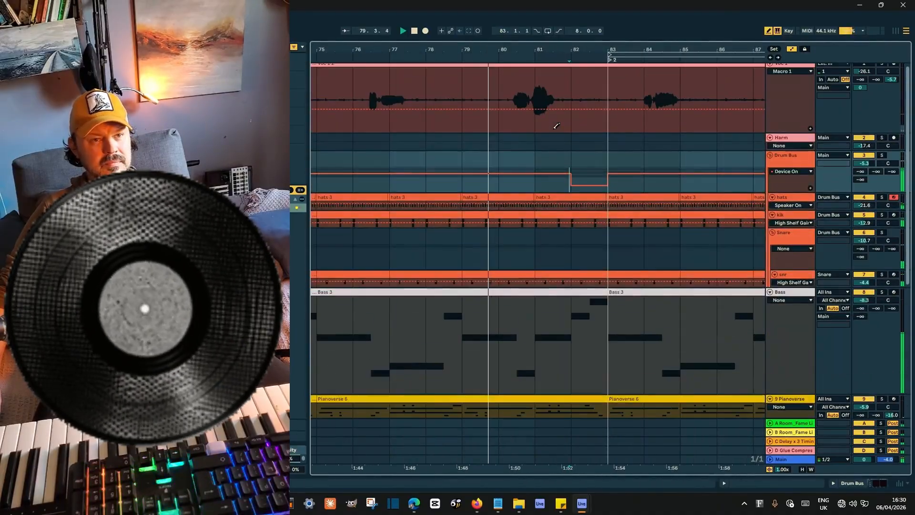
left_click(535, 187)
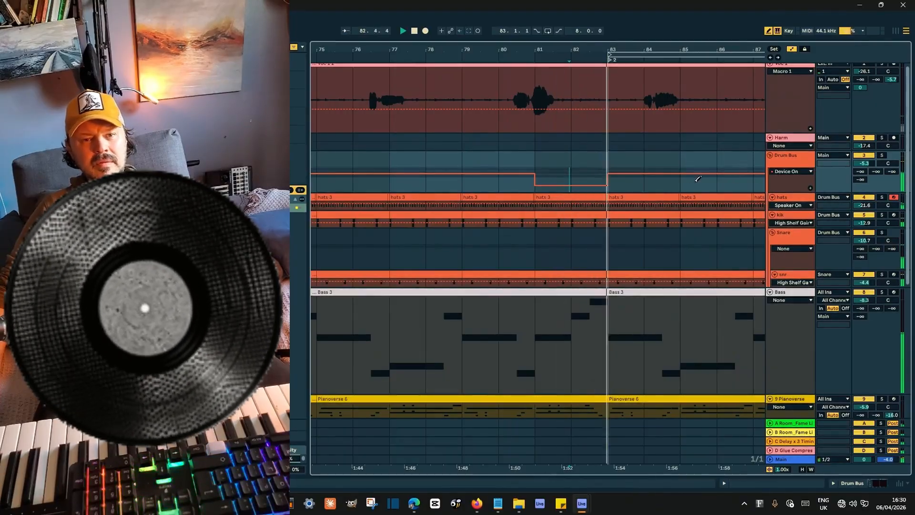
left_click_drag(553, 171, 594, 170)
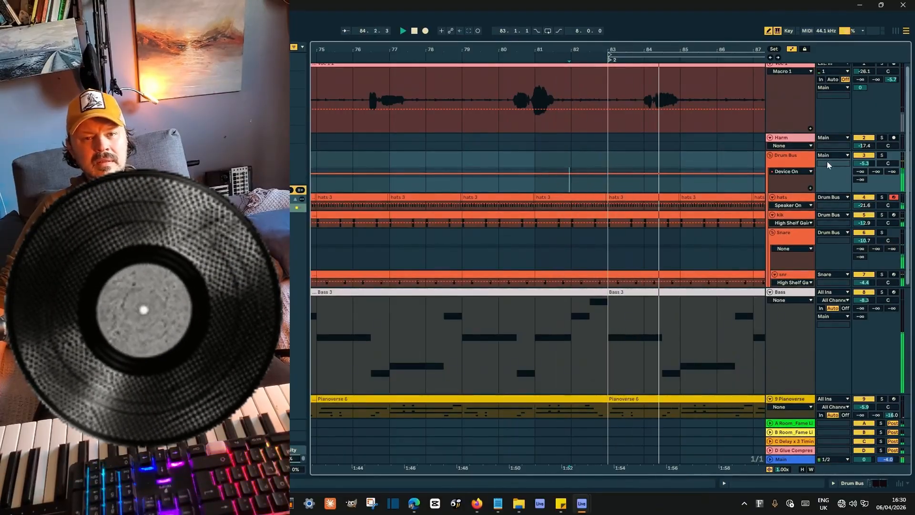
Step: Choose Speaker On as the Drum Bus automation parameter and switch it off from bar 81 to bar 83
left_click(793, 171)
left_click(812, 163)
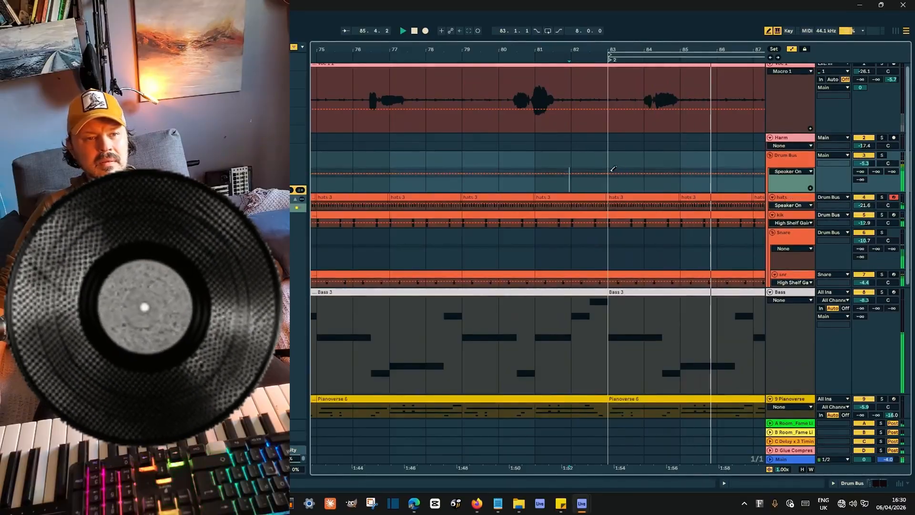
left_click_drag(593, 185, 566, 186)
Step: Copy the four short Vocals clips between bars 115 and 131 to bar 99
mouse_move(395, 49)
left_mouse_down()
mouse_move(396, 24)
mouse_move(401, 47)
left_mouse_up()
scroll(646, 194, "down", 10)
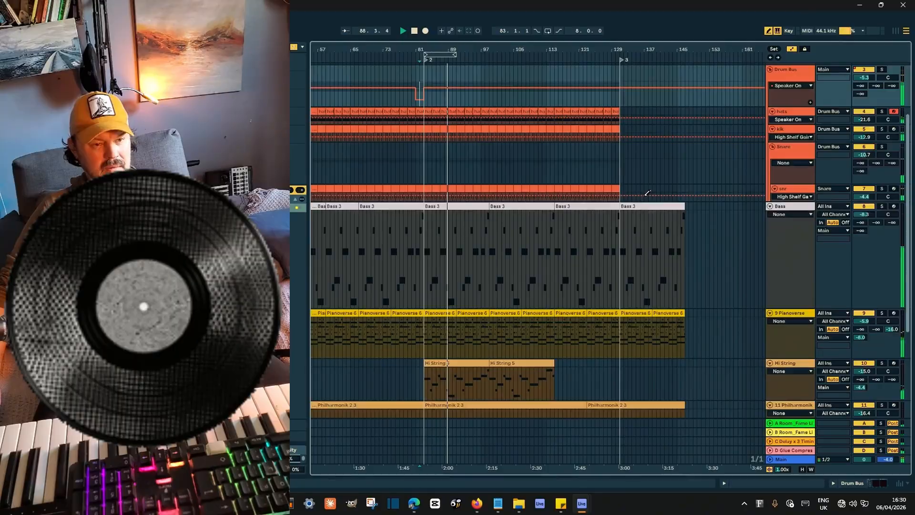
scroll(645, 196, "down", 2)
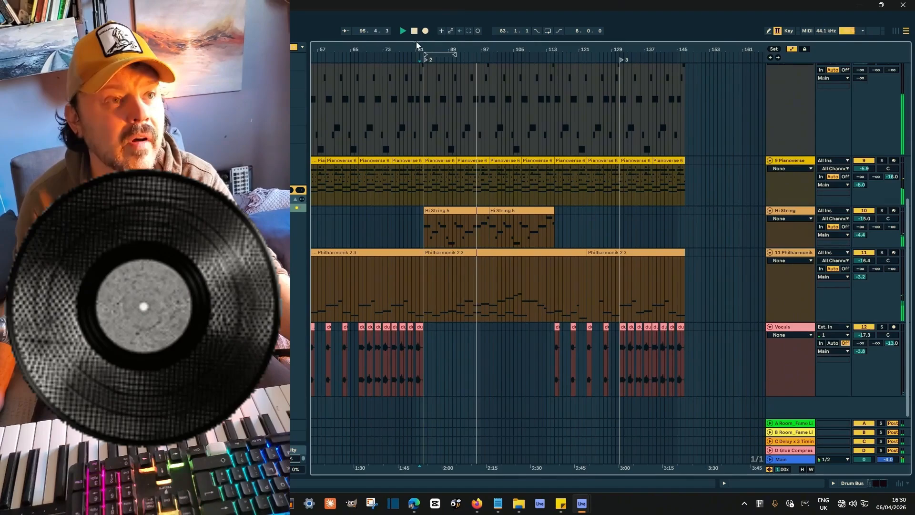
left_click_drag(416, 46, 418, 328)
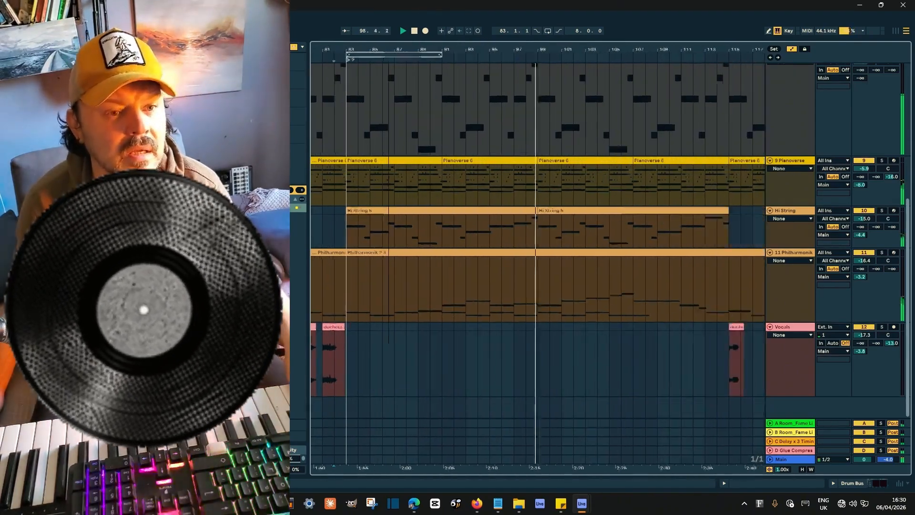
scroll(378, 328, "down", 3)
left_click_drag(551, 328, 638, 330)
left_click(459, 328)
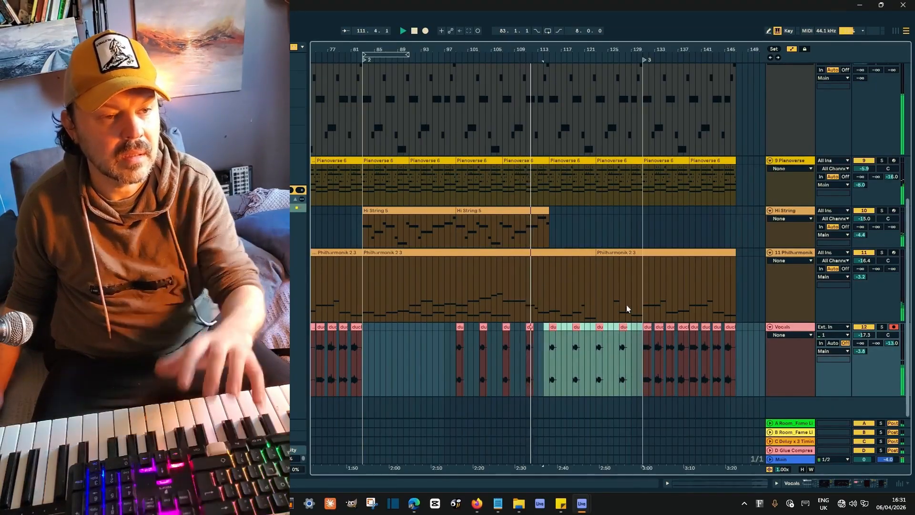
Step: Shorten the Philharmonik clip that starts at bar 83 to end at bar 115, and trim the following clip to start at bar 131
left_click_drag(596, 267, 548, 266)
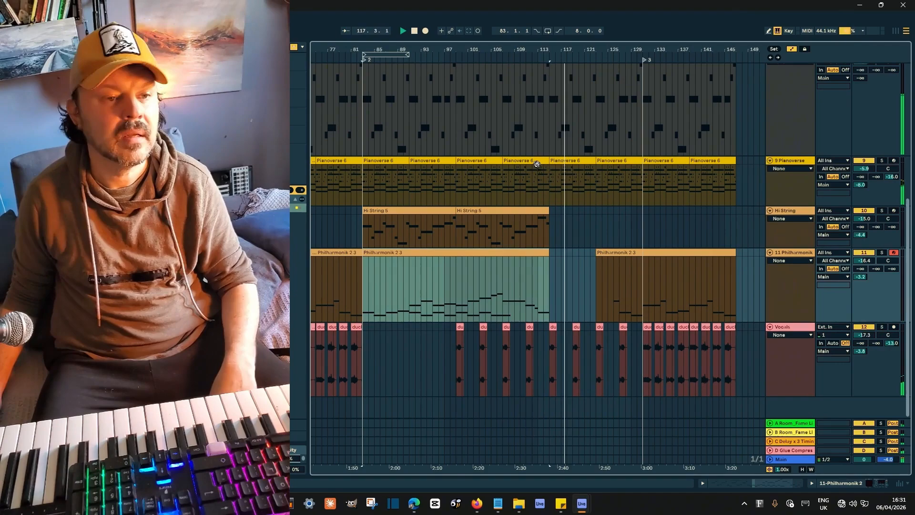
left_click(616, 255)
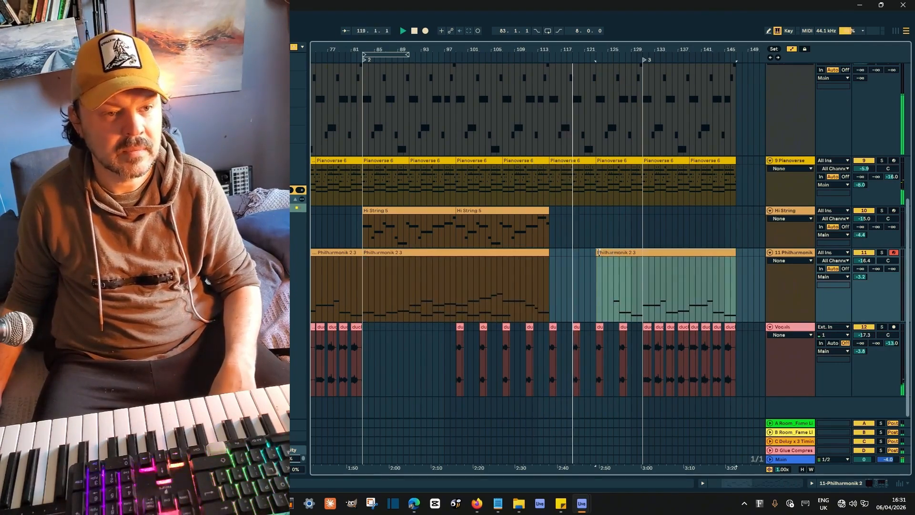
left_click_drag(599, 253, 643, 259)
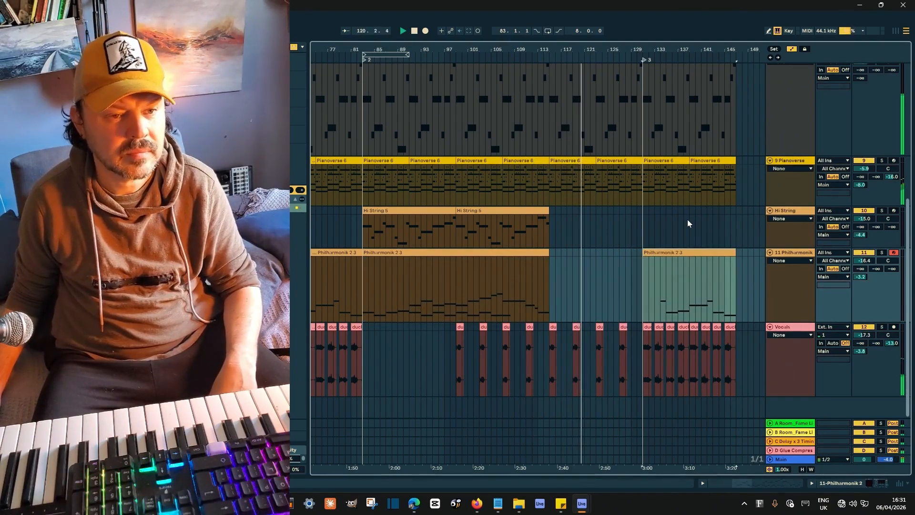
Step: Deactivate the Bass clip that starts at bar 131
scroll(686, 212, "up", 3)
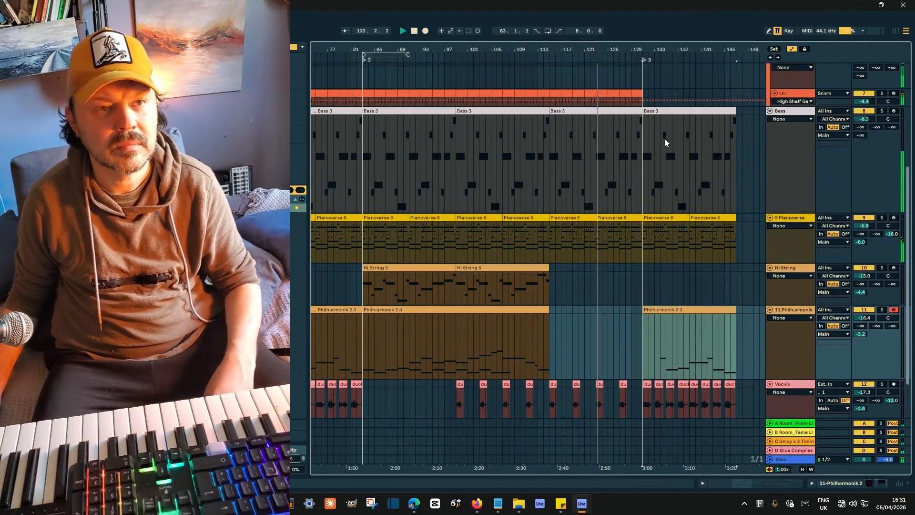
left_click(682, 112)
key("0")
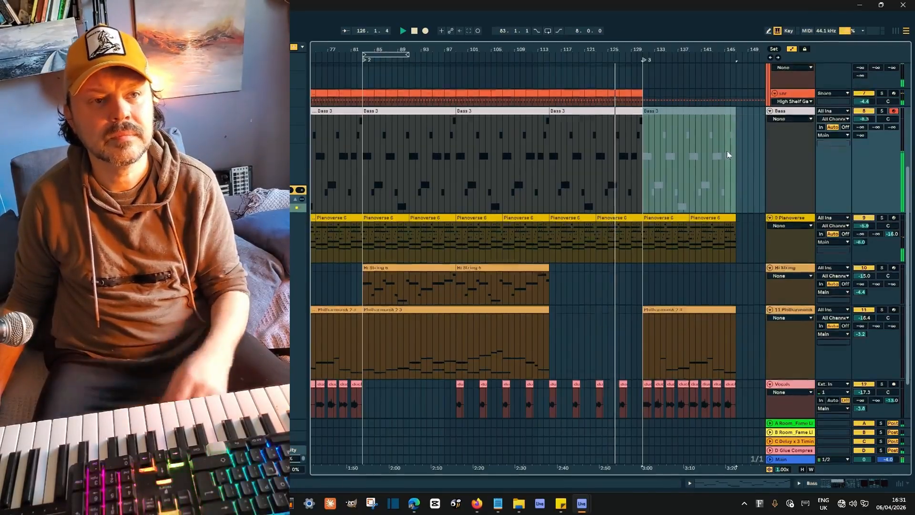
Step: Switch the Drum Bus's Speaker On automation off from bar 129 to bar 131 and play into the section that follows
scroll(720, 147, "up", 5)
key("b")
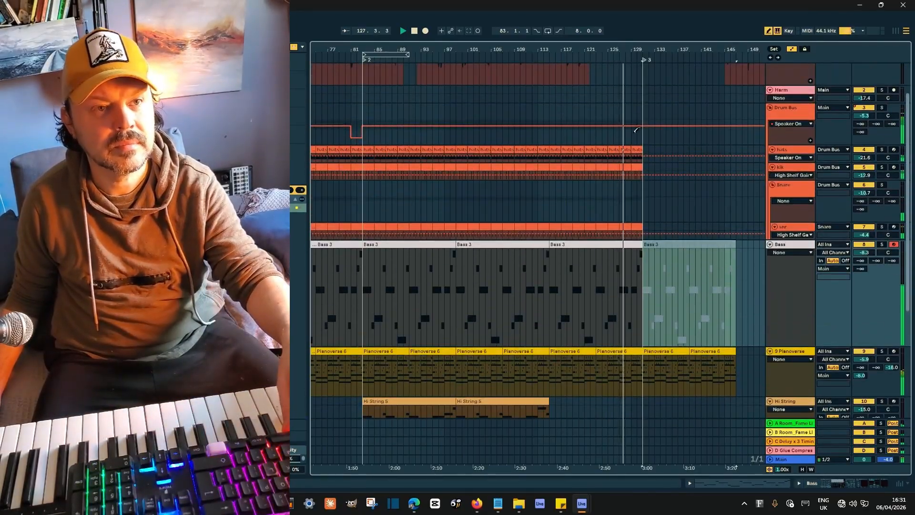
left_click_drag(634, 136, 639, 138)
key("b")
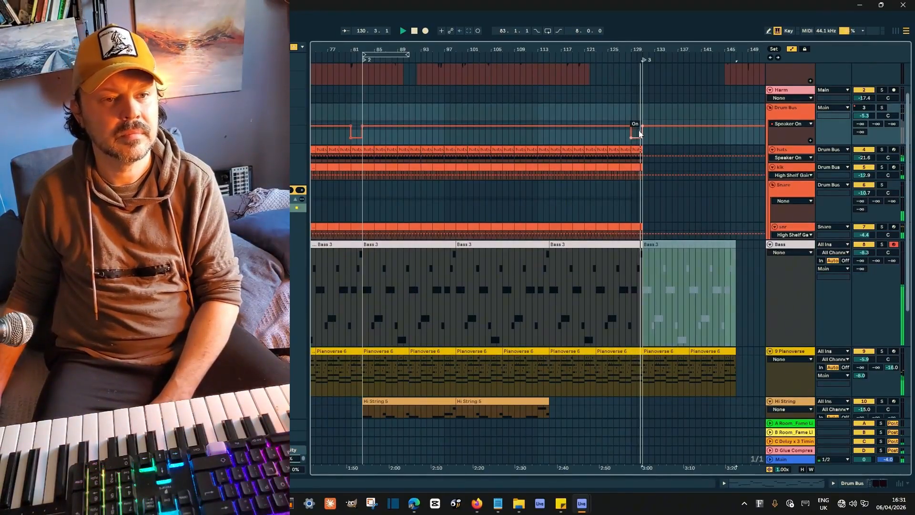
scroll(639, 129, "down", 4)
scroll(639, 127, "down", 2)
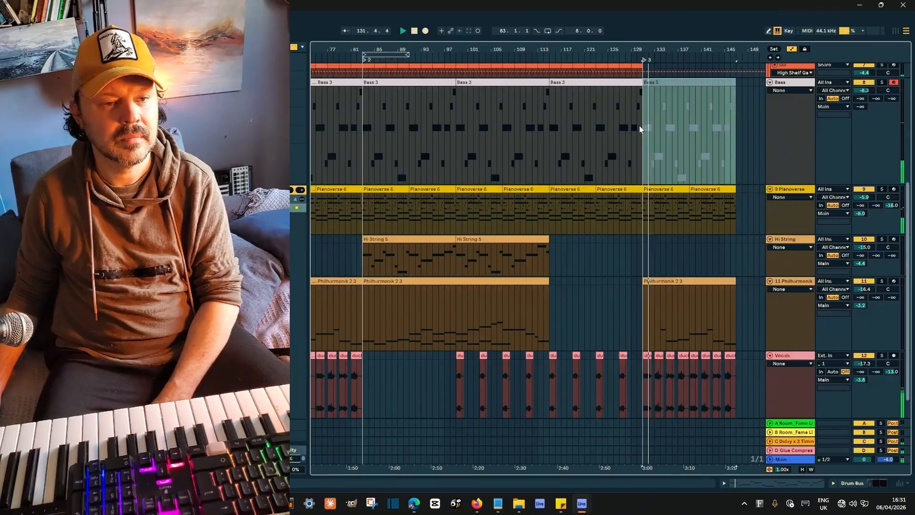
Step: Extend the start of the last Philharmonik clip one bar earlier so it begins at bar 130
left_click_drag(645, 279, 639, 284)
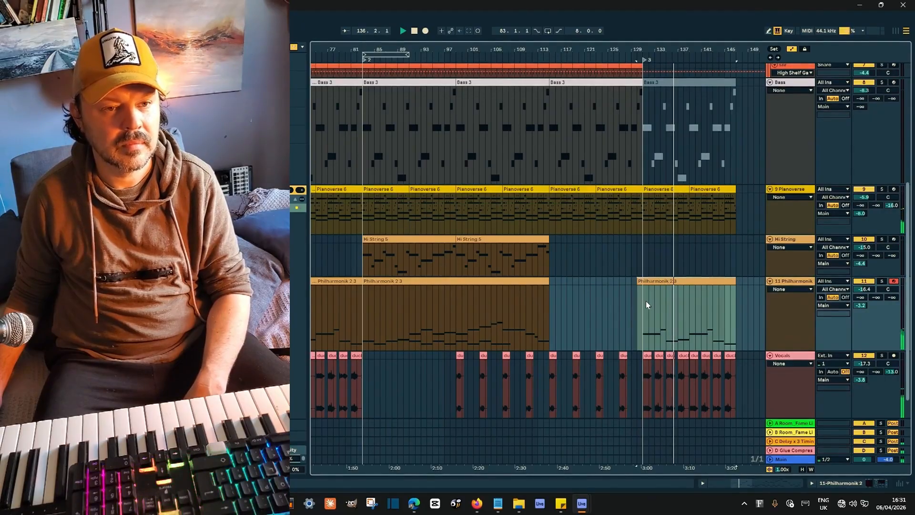
Step: Lengthen the arrangement loop starting at bar 83 to 64 bars, play it with looping on, and stop back at the song's start
scroll(532, 181, "down", 2)
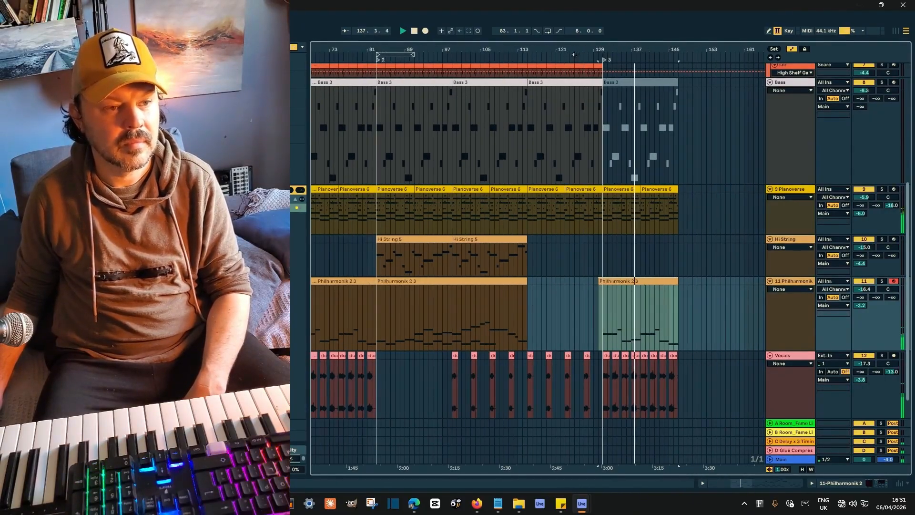
left_click_drag(398, 55, 398, 89)
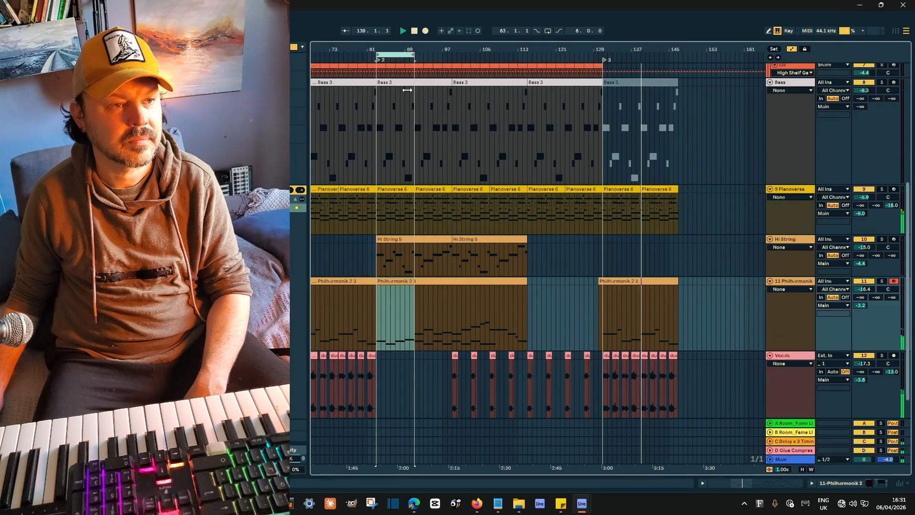
left_click_drag(414, 54, 677, 89)
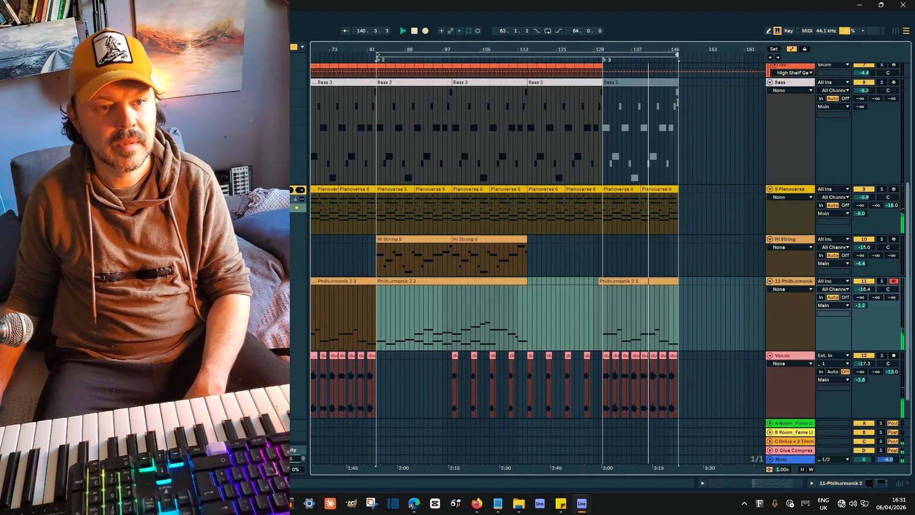
left_click(548, 31)
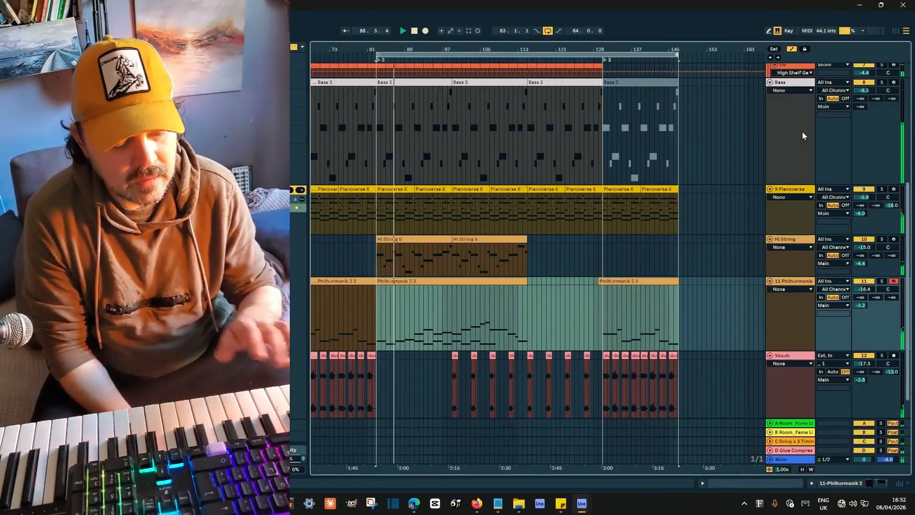
key("space")
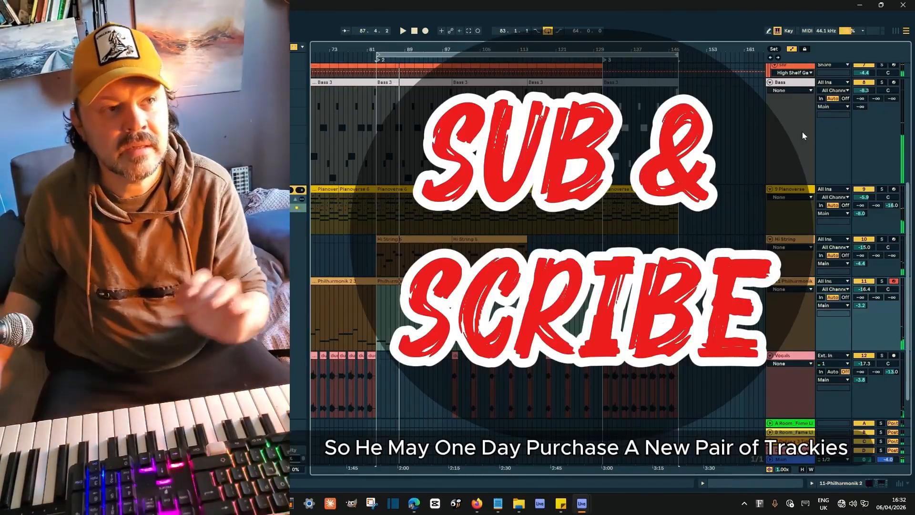
left_click(414, 31)
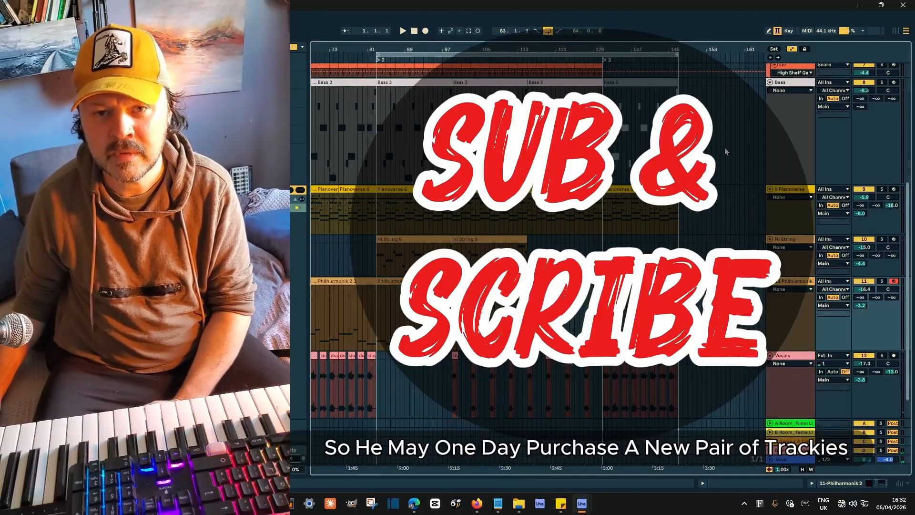